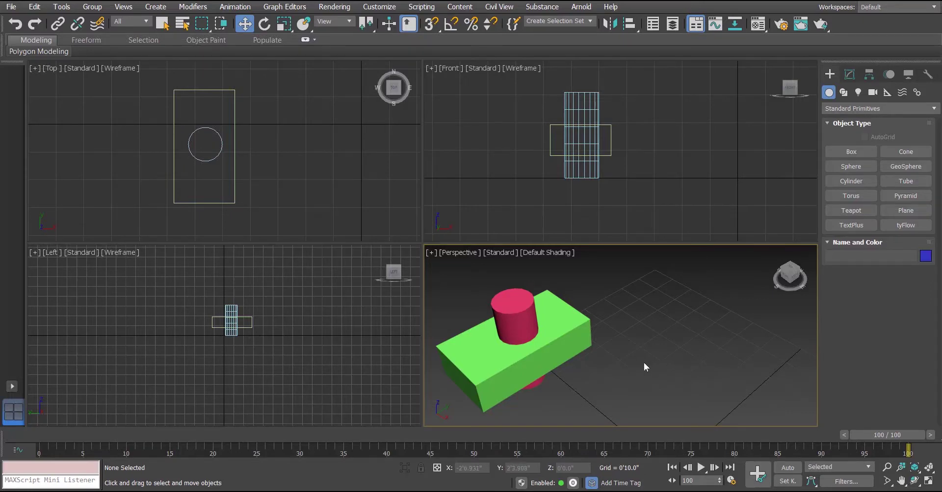
Step: Maximize the perspective view and clone the green box and red cylinder together as one copy placed along the Y axis
{"action": "left_click", "coordinate": [673, 382]}
{"action": "key", "text": "alt+w"}
{"action": "middle_click_drag", "start_coordinate": [469, 318], "coordinate": [452, 294]}
{"action": "key", "text": "ctrl+a"}
{"action": "left_click_drag", "start_coordinate": [295, 238], "coordinate": [547, 180], "text": "shift"}
{"action": "left_click", "coordinate": [484, 301]}
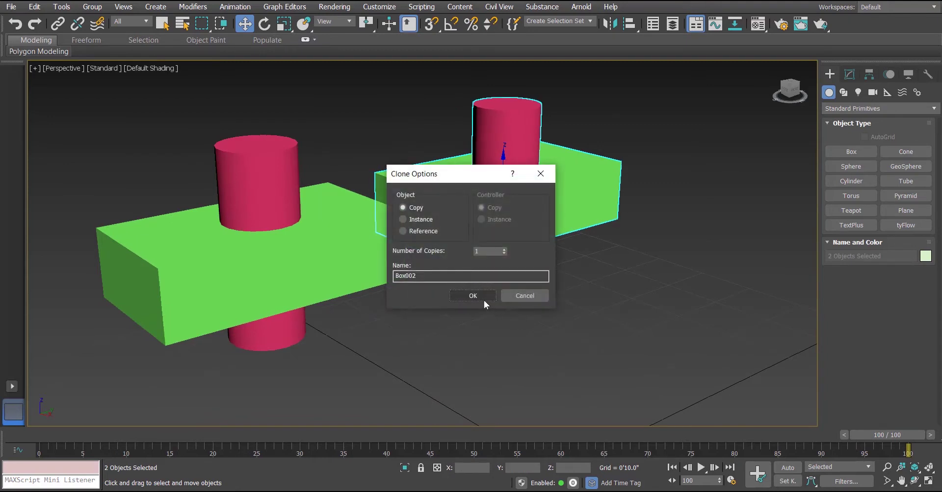
{"action": "left_click", "coordinate": [478, 298]}
{"action": "mouse_move", "coordinate": [521, 326]}
{"action": "middle_mouse_down"}
{"action": "mouse_move", "coordinate": [563, 321]}
{"action": "mouse_move", "coordinate": [515, 337]}
{"action": "middle_mouse_up"}
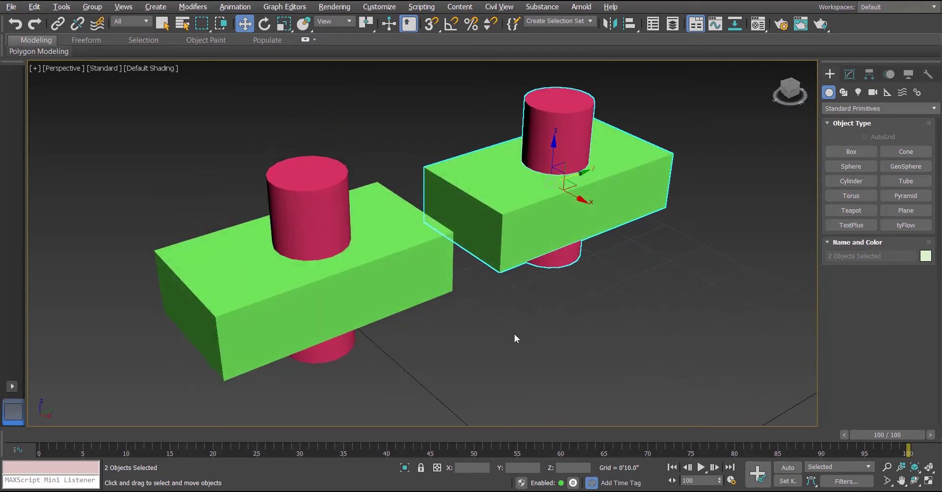
Step: Turn the original green box into a Boolean compound object and widen the command area to two columns
{"action": "left_click", "coordinate": [429, 284]}
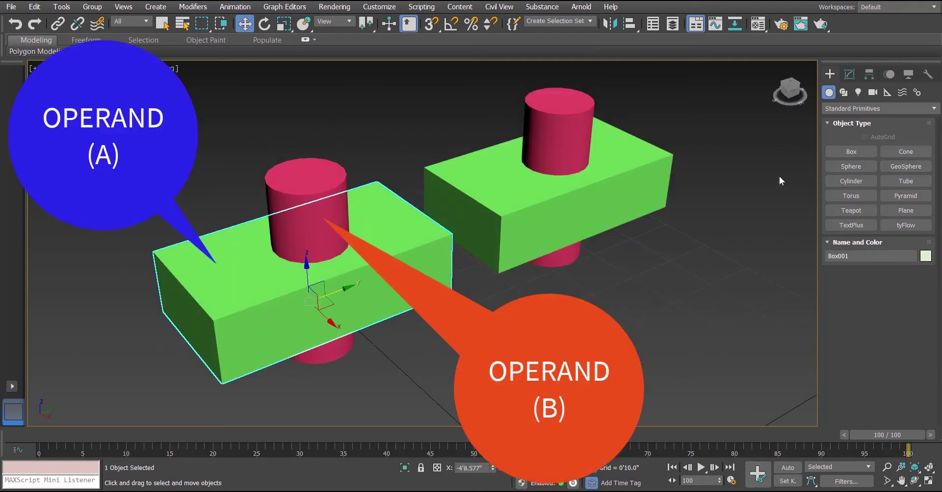
{"action": "left_click", "coordinate": [883, 110]}
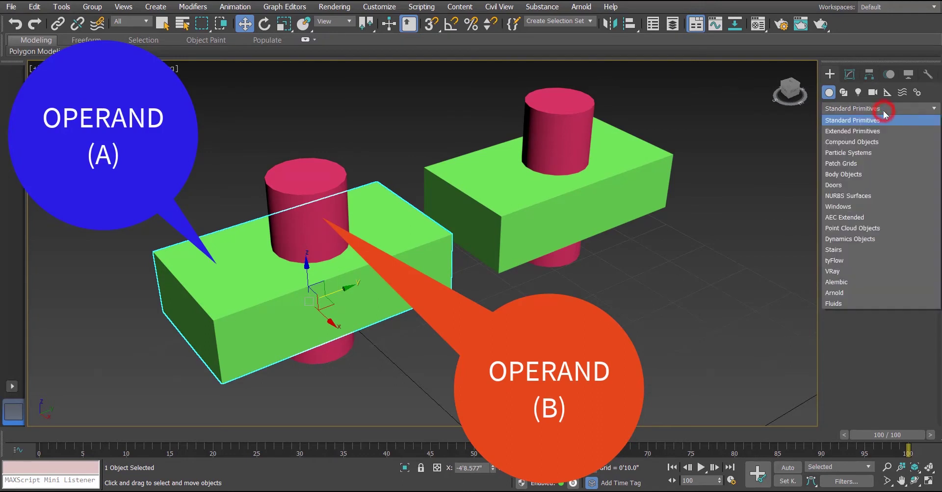
{"action": "left_click", "coordinate": [871, 143]}
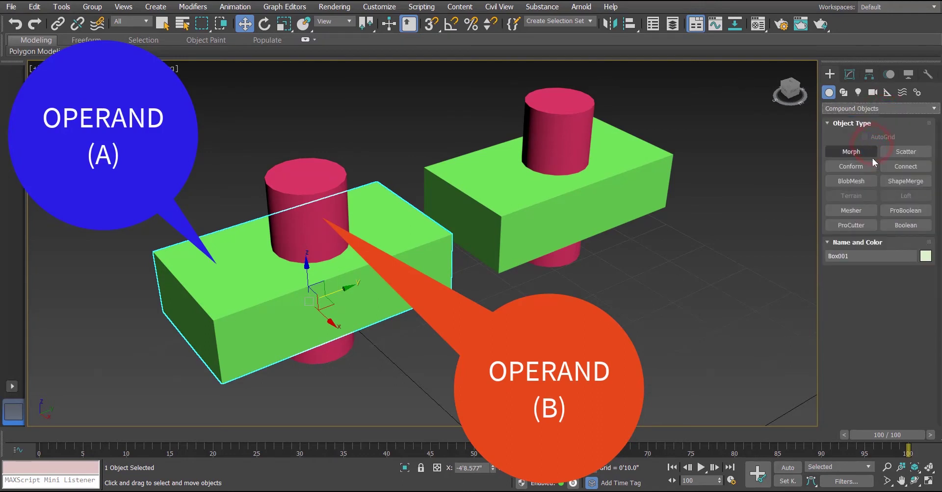
{"action": "left_click", "coordinate": [905, 227]}
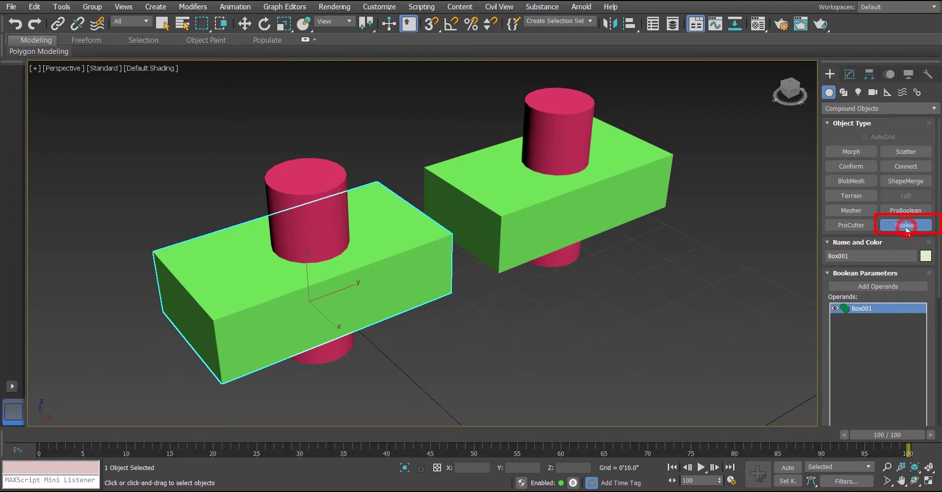
{"action": "left_click_drag", "start_coordinate": [816, 257], "coordinate": [665, 265]}
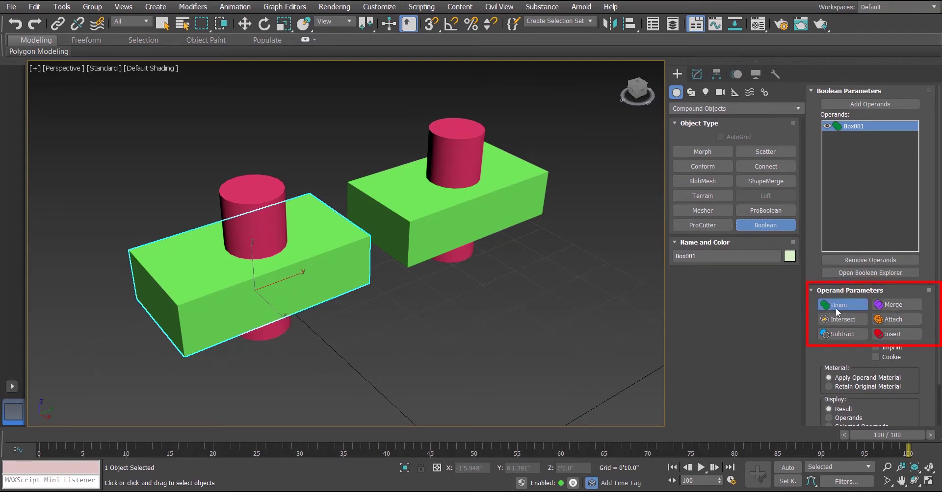
Step: Subtract the intersecting red cylinder from the original green box with the Boolean operation
{"action": "left_click", "coordinate": [841, 336]}
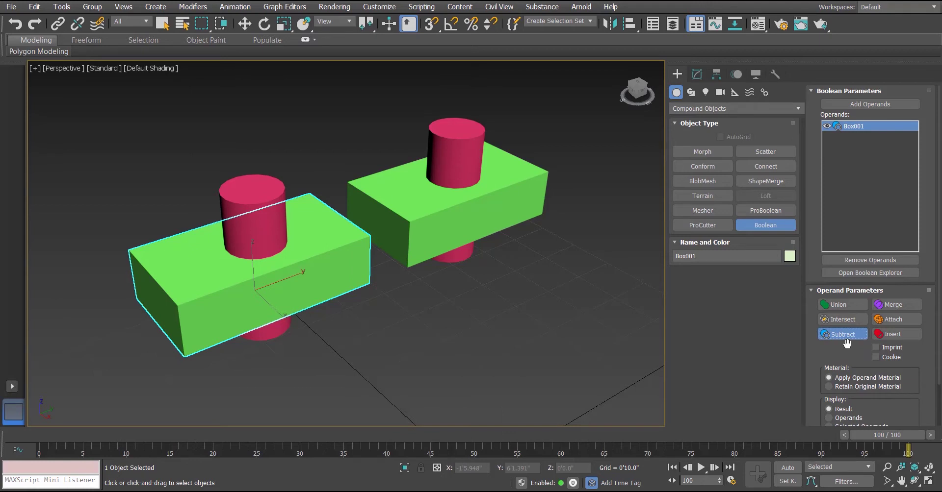
{"action": "left_click", "coordinate": [872, 104]}
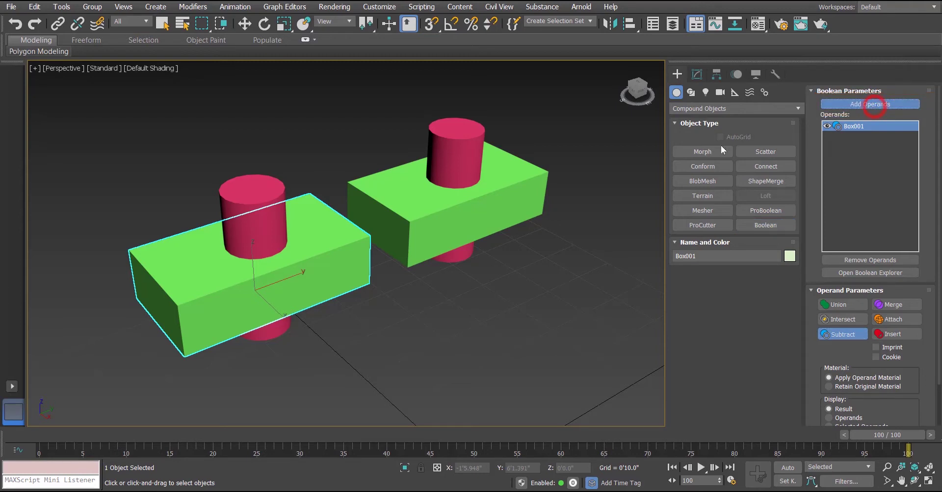
{"action": "left_click", "coordinate": [254, 194]}
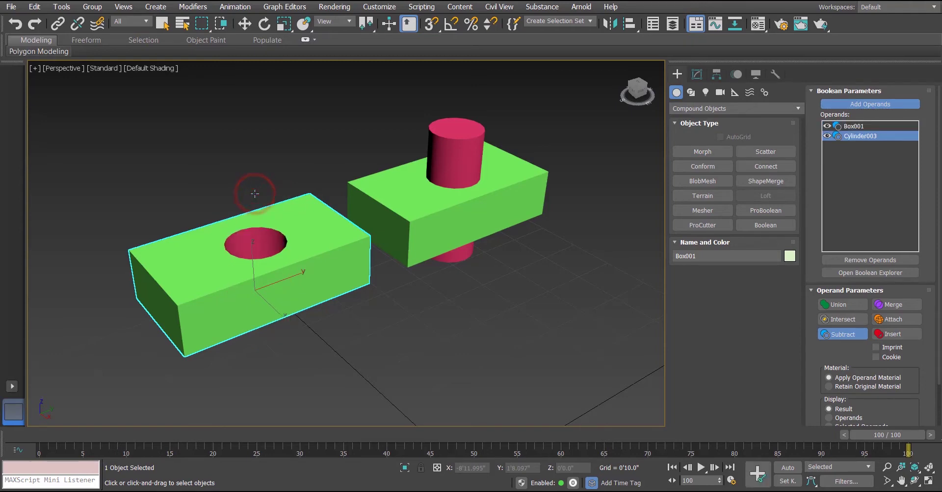
{"action": "middle_click_drag", "start_coordinate": [288, 245], "coordinate": [283, 261], "text": "alt"}
{"action": "scroll", "coordinate": [251, 239], "scroll_direction": "up", "scroll_amount": 3}
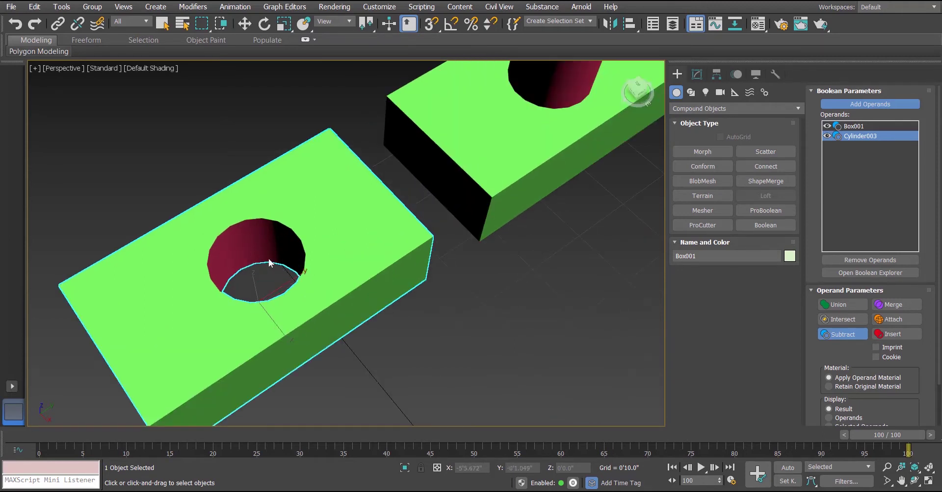
{"action": "middle_click_drag", "start_coordinate": [298, 278], "coordinate": [277, 264], "text": "alt"}
{"action": "scroll", "coordinate": [260, 253], "scroll_direction": "up", "scroll_amount": 2}
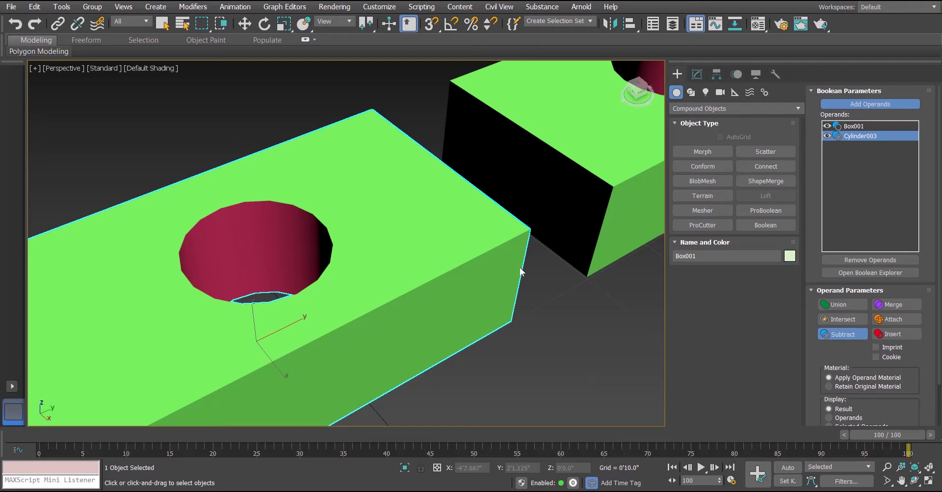
Step: Leave the Boolean and clone the uncut box and cylinder pair as one more copy along the Y axis
{"action": "scroll", "coordinate": [539, 274], "scroll_direction": "down", "scroll_amount": 5}
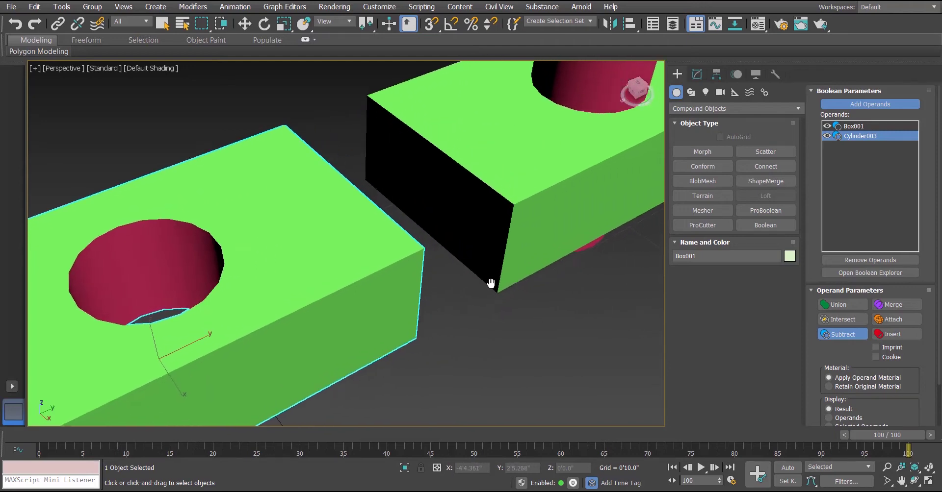
{"action": "middle_click_drag", "start_coordinate": [507, 289], "coordinate": [476, 315], "text": "alt"}
{"action": "key", "text": "w"}
{"action": "left_click", "coordinate": [697, 75]}
{"action": "left_click", "coordinate": [677, 74]}
{"action": "left_click_drag", "start_coordinate": [561, 298], "coordinate": [459, 204]}
{"action": "middle_click_drag", "start_coordinate": [535, 260], "coordinate": [465, 314]}
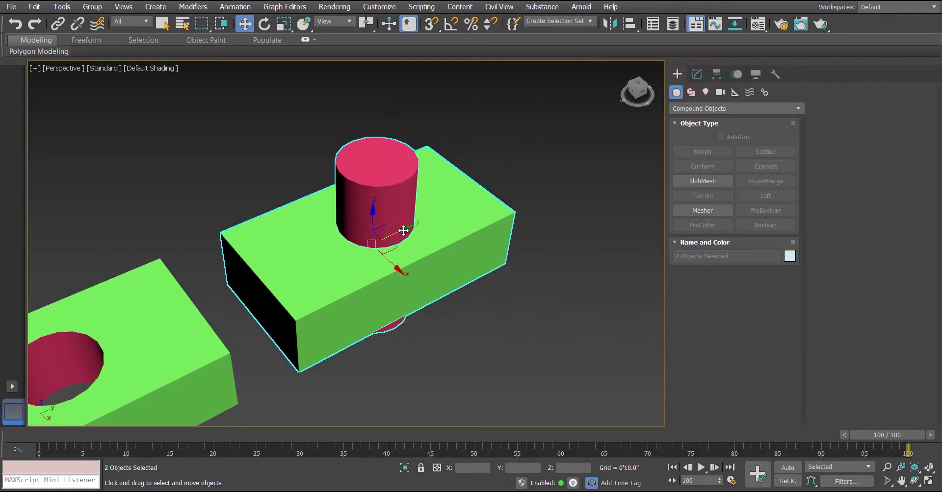
{"action": "left_click_drag", "start_coordinate": [403, 231], "coordinate": [621, 127], "text": "shift"}
{"action": "left_click", "coordinate": [473, 296]}
{"action": "left_click", "coordinate": [525, 318]}
Step: Start a Boolean on the middle green box with the Subtract operation and Retain Original Material
{"action": "left_click", "coordinate": [470, 246]}
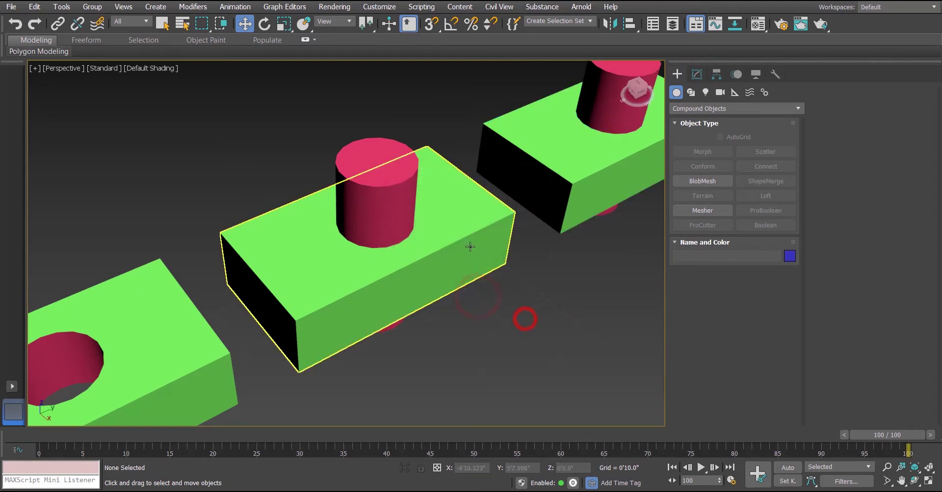
{"action": "middle_click_drag", "start_coordinate": [487, 315], "coordinate": [447, 333]}
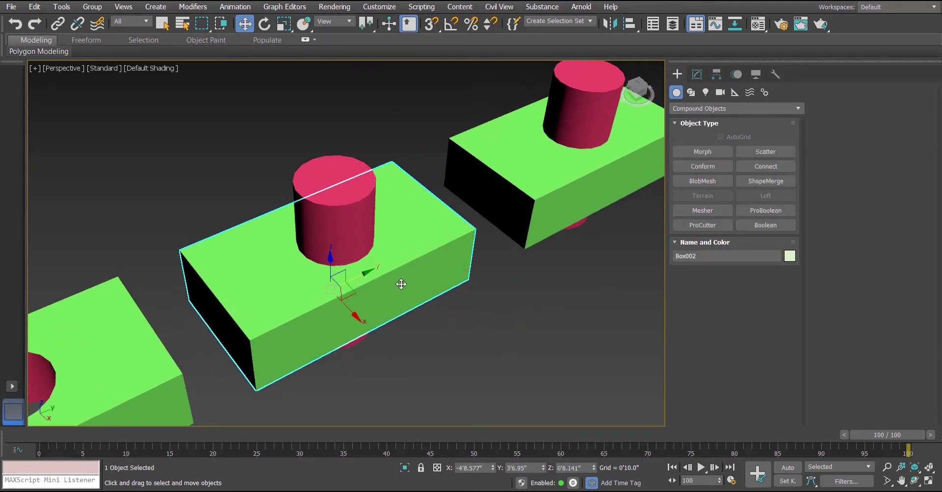
{"action": "left_click", "coordinate": [761, 228]}
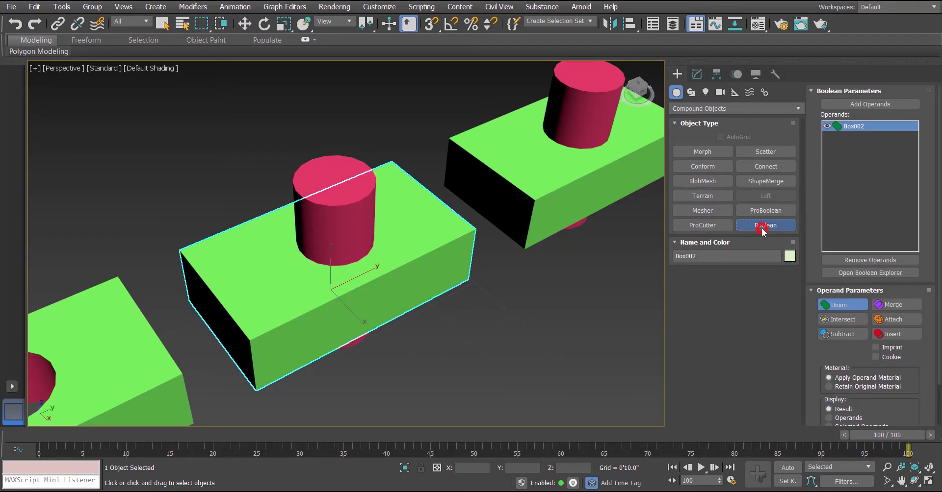
{"action": "left_click", "coordinate": [842, 334]}
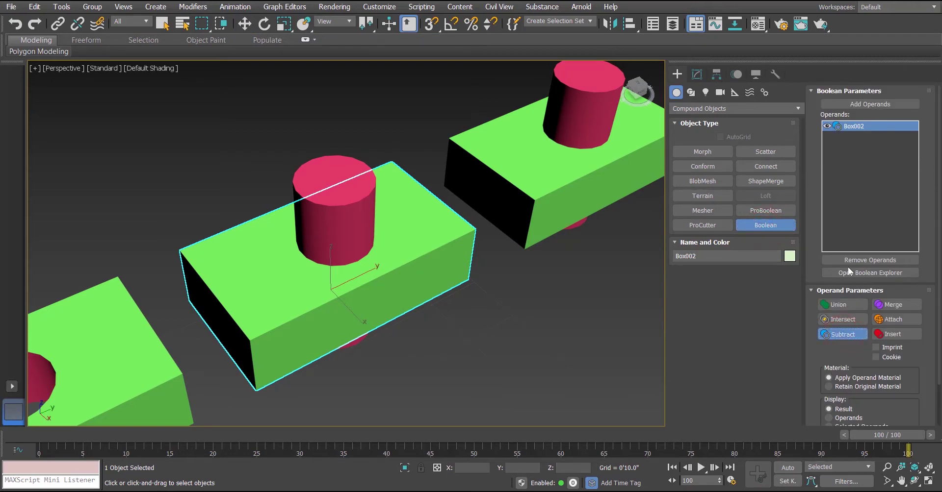
{"action": "left_click_drag", "start_coordinate": [860, 361], "coordinate": [859, 326]}
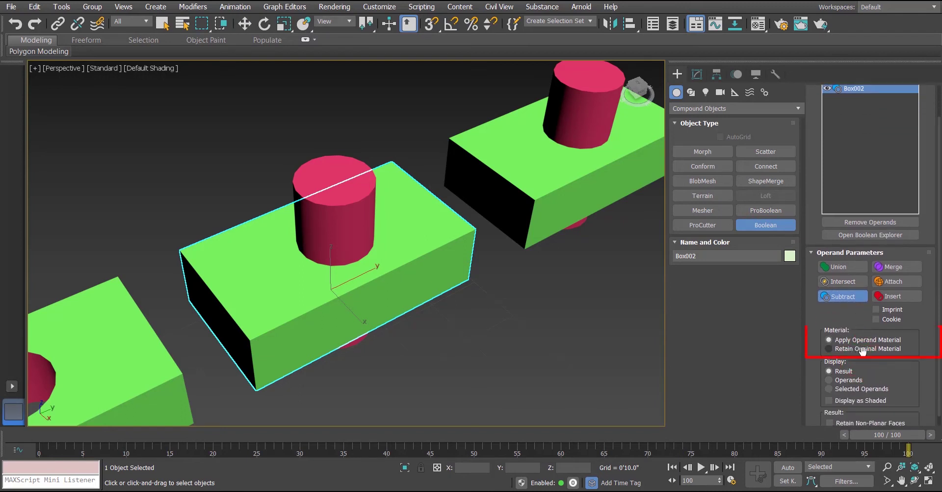
{"action": "left_click", "coordinate": [829, 349]}
Step: Add the red cylinder through the middle box as the operand to subtract
{"action": "scroll", "coordinate": [934, 219], "scroll_direction": "up", "scroll_amount": 1}
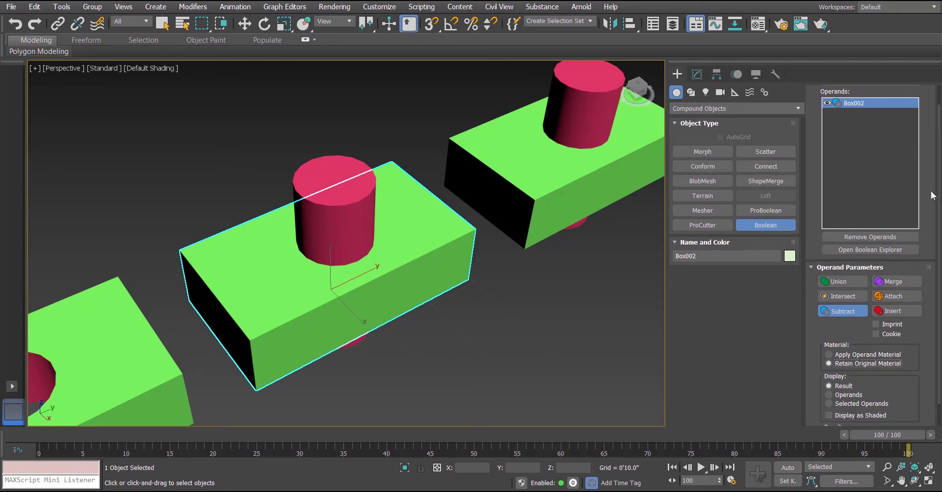
{"action": "scroll", "coordinate": [933, 195], "scroll_direction": "up", "scroll_amount": 2}
{"action": "left_click", "coordinate": [870, 104]}
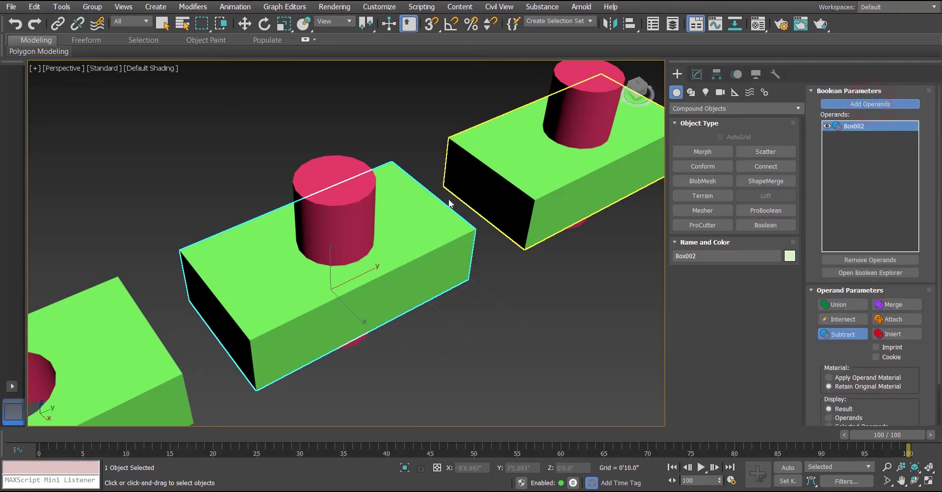
{"action": "left_click", "coordinate": [350, 205]}
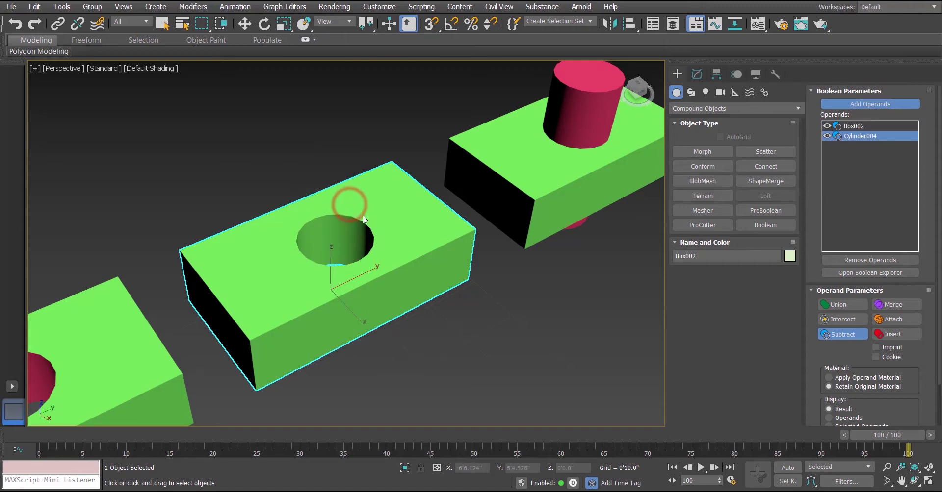
{"action": "middle_click_drag", "start_coordinate": [360, 215], "coordinate": [386, 240]}
{"action": "scroll", "coordinate": [387, 238], "scroll_direction": "up", "scroll_amount": 5}
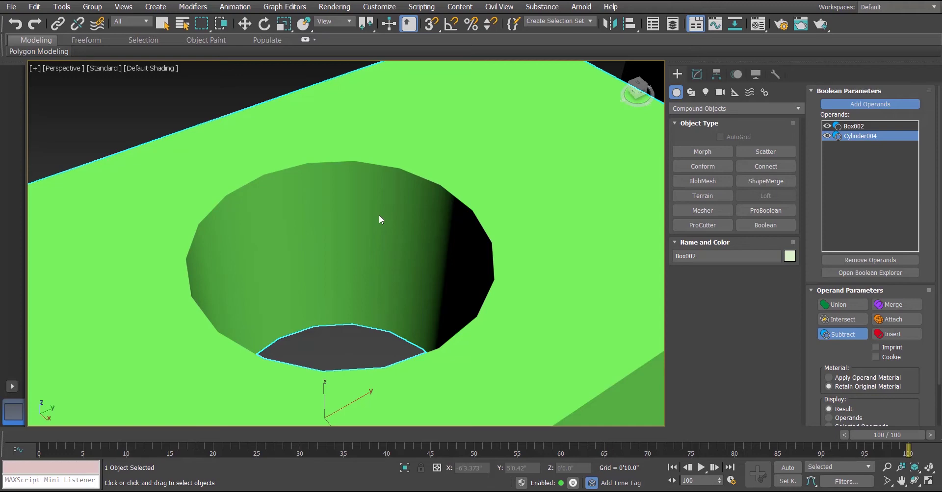
Step: Show edged faces in the perspective view to inspect the mesh of the middle box's hole
{"action": "key", "text": "F4"}
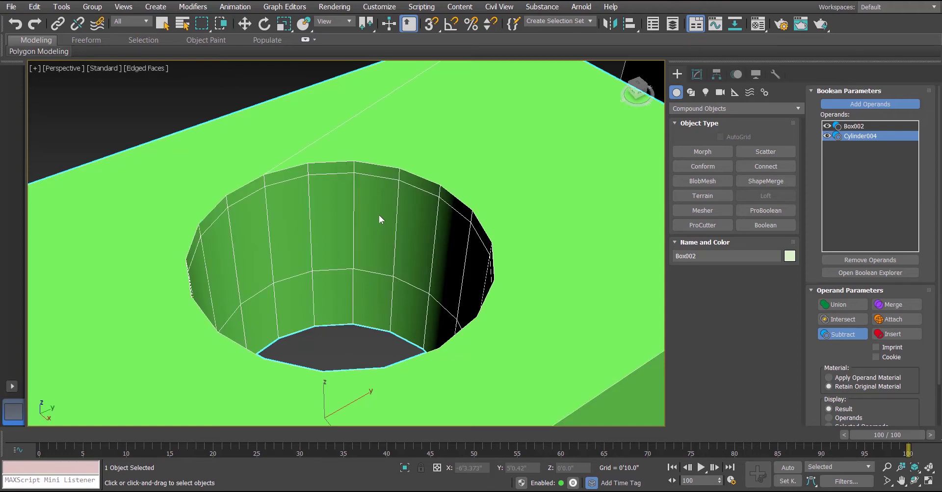
{"action": "scroll", "coordinate": [377, 211], "scroll_direction": "down", "scroll_amount": 8}
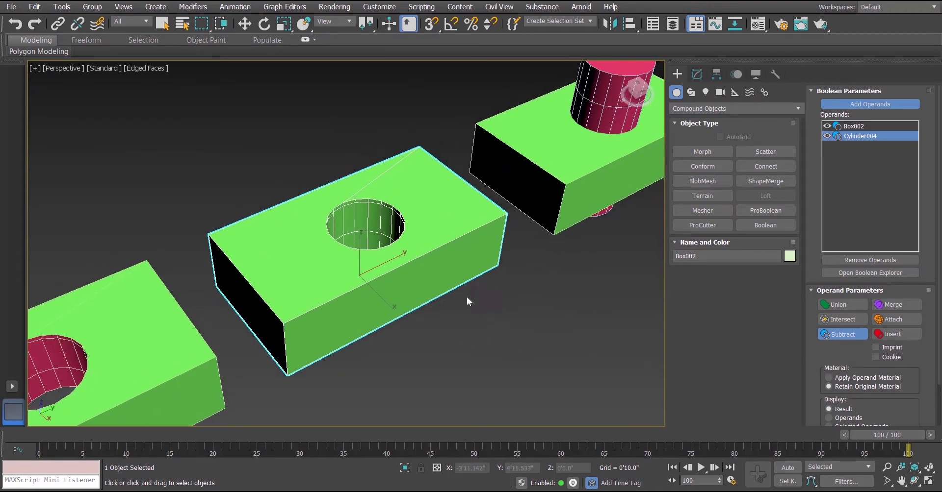
{"action": "scroll", "coordinate": [468, 304], "scroll_direction": "up", "scroll_amount": 4}
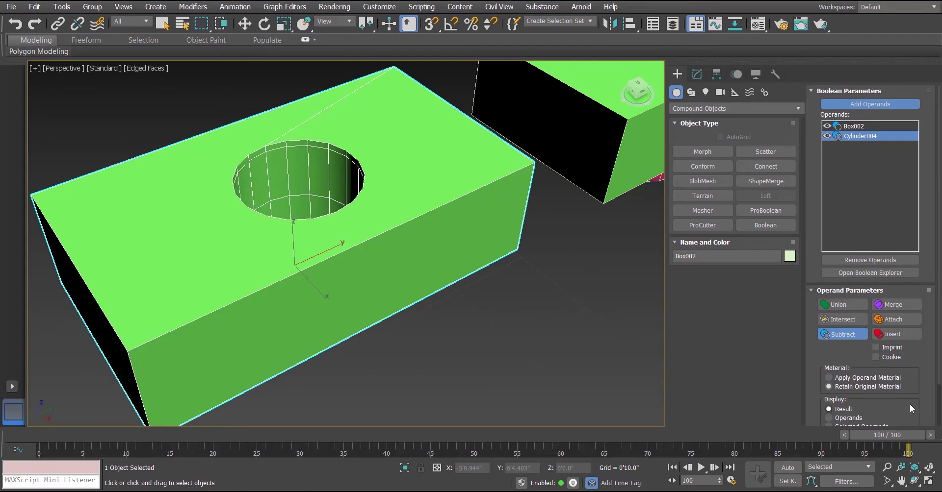
Step: Set the middle box's Boolean display to Operands and view the box and cylinder from several angles
{"action": "left_click_drag", "start_coordinate": [928, 384], "coordinate": [923, 347]}
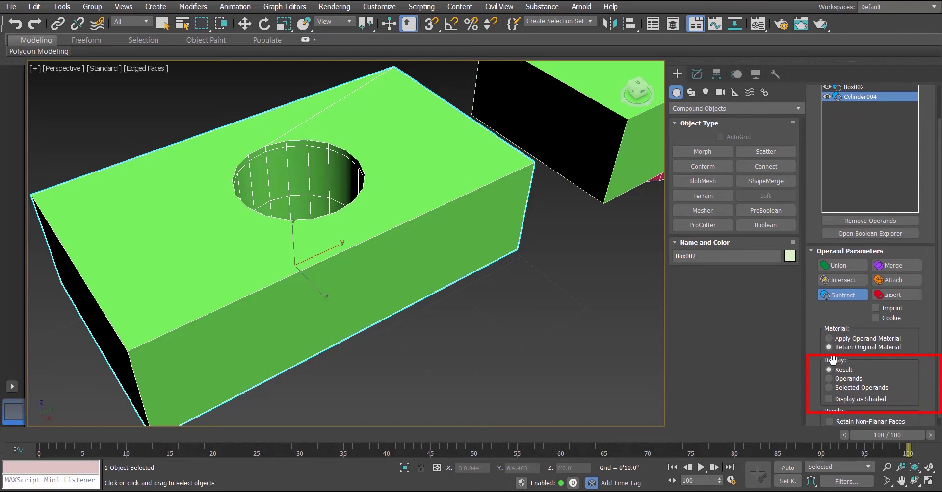
{"action": "left_click", "coordinate": [854, 378]}
{"action": "middle_click_drag", "start_coordinate": [456, 287], "coordinate": [476, 318]}
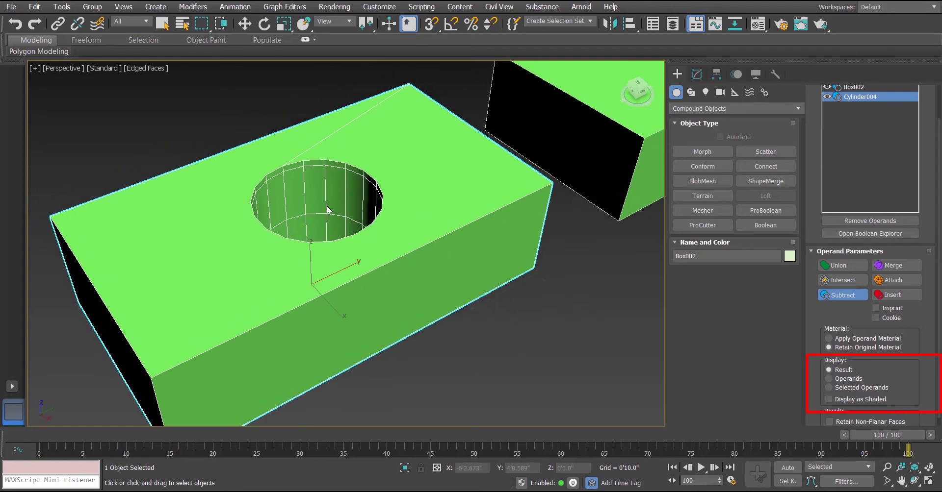
{"action": "left_click", "coordinate": [829, 379]}
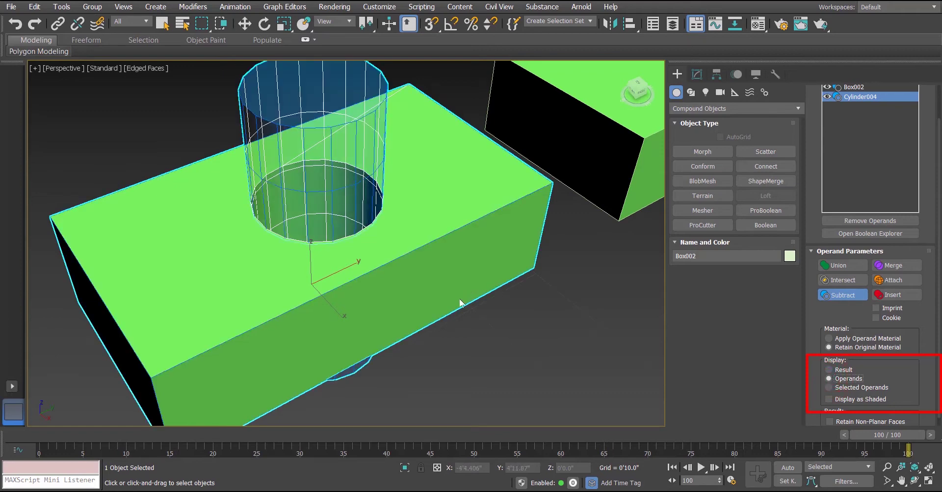
{"action": "middle_click_drag", "start_coordinate": [465, 304], "coordinate": [457, 269], "text": "alt"}
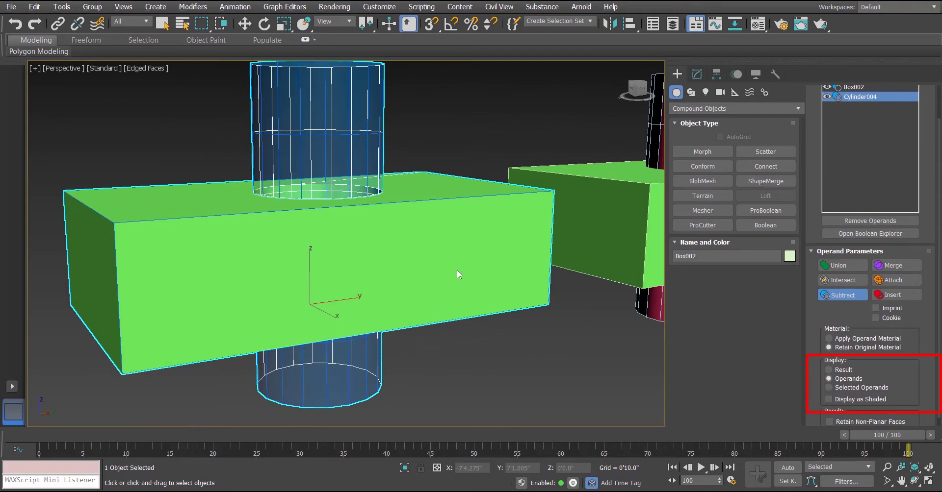
{"action": "middle_click_drag", "start_coordinate": [375, 190], "coordinate": [386, 197], "text": "alt"}
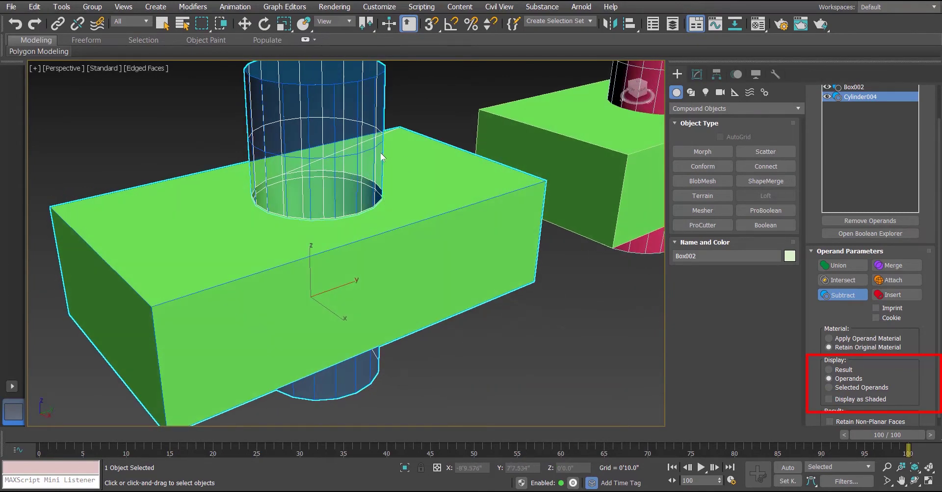
Step: Compare the Operands and Selected Operands displays, keep Selected Operands, and enable Display as Shaded
{"action": "left_click", "coordinate": [829, 387]}
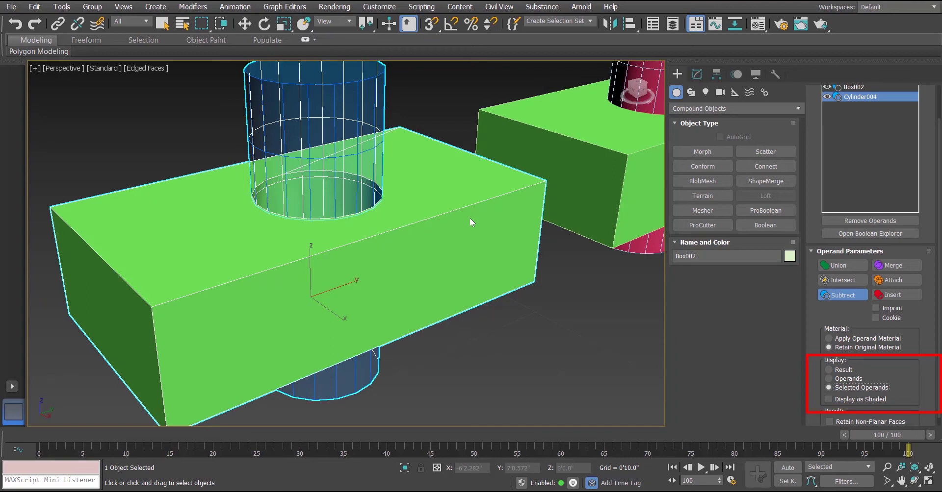
{"action": "left_click", "coordinate": [828, 379]}
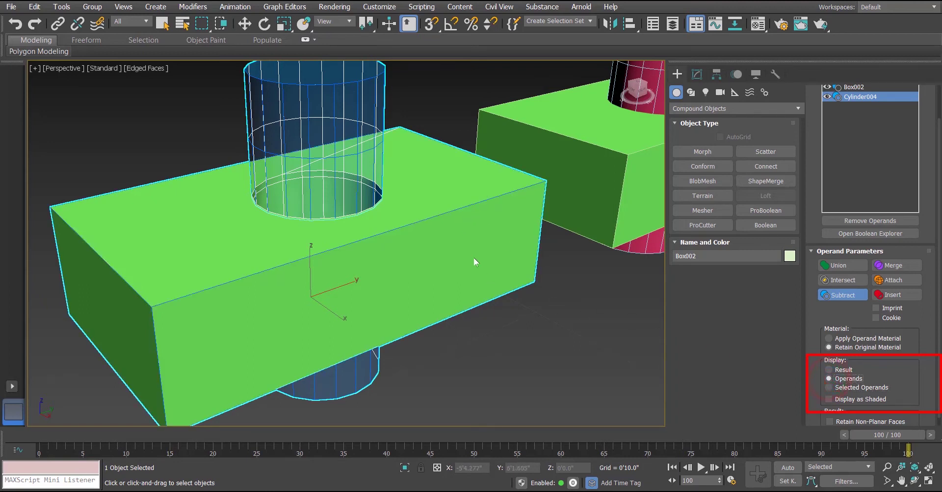
{"action": "left_click", "coordinate": [828, 387]}
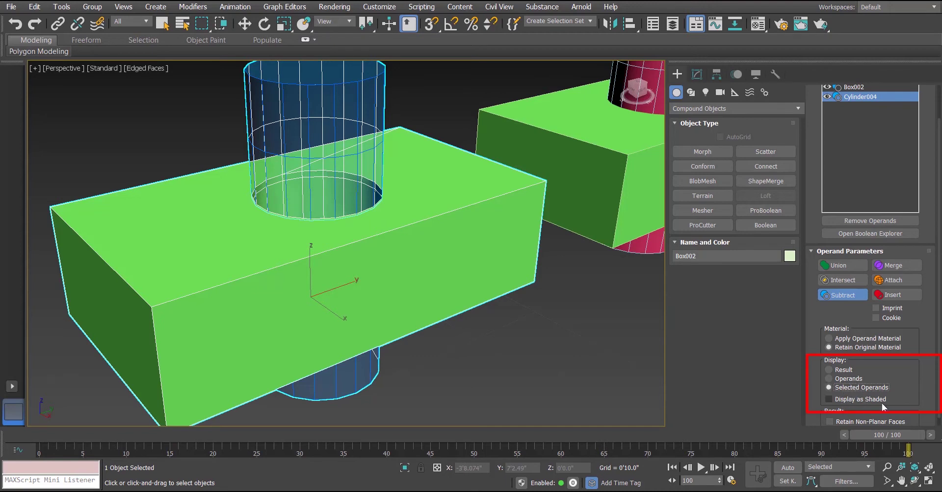
{"action": "left_click", "coordinate": [828, 399]}
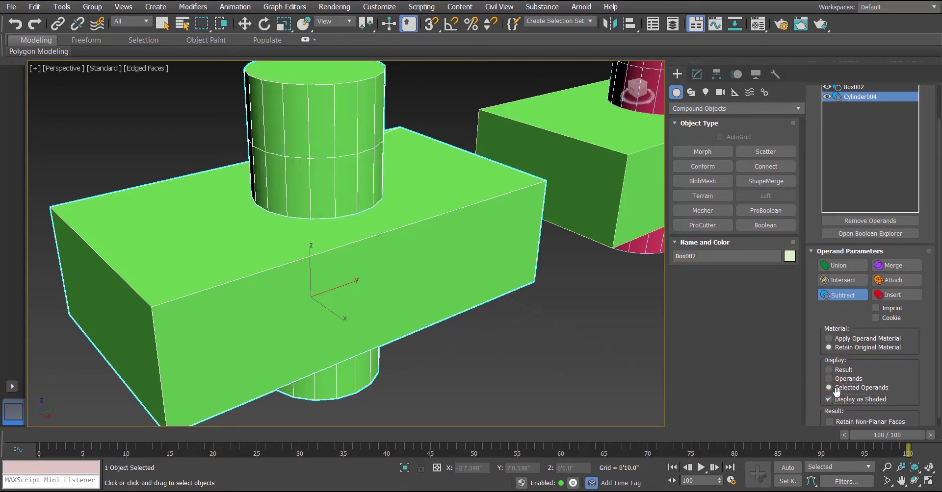
Step: Turn off Display as Shaded and set the middle box's Boolean display to Result
{"action": "left_click", "coordinate": [827, 399]}
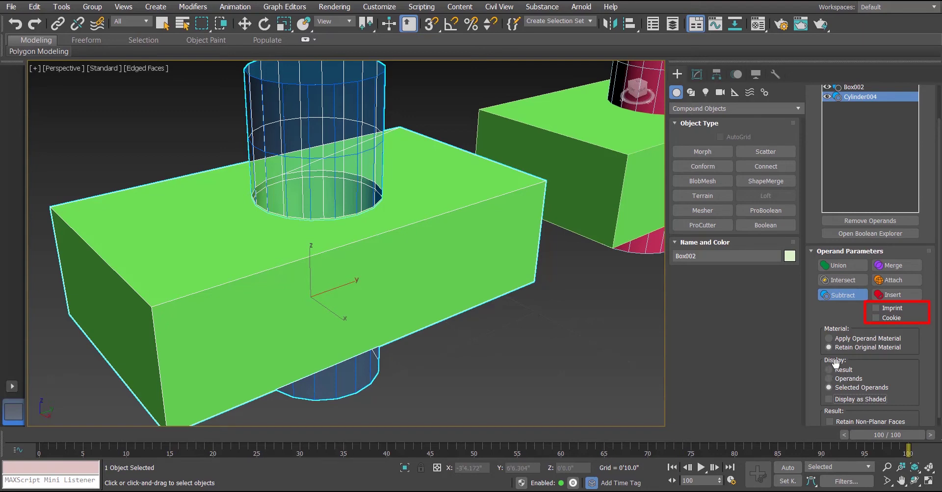
{"action": "left_click", "coordinate": [843, 370]}
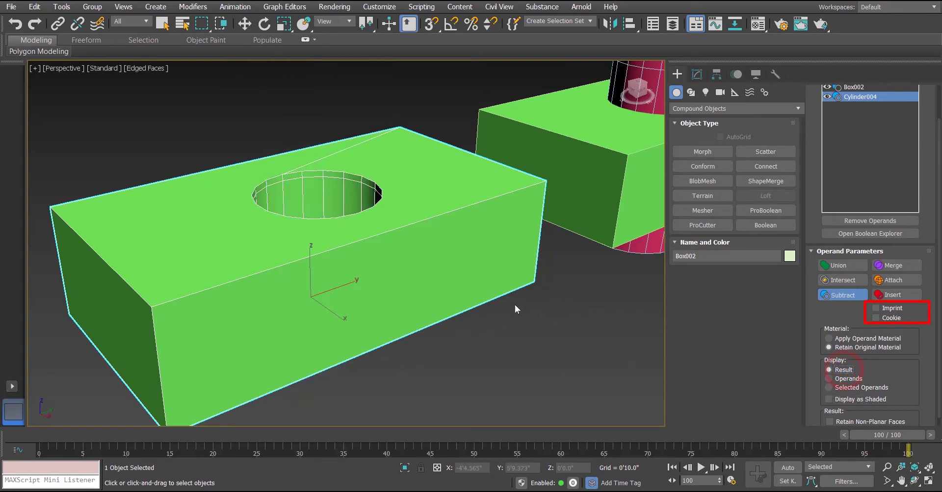
{"action": "middle_click_drag", "start_coordinate": [510, 300], "coordinate": [429, 283], "text": "alt"}
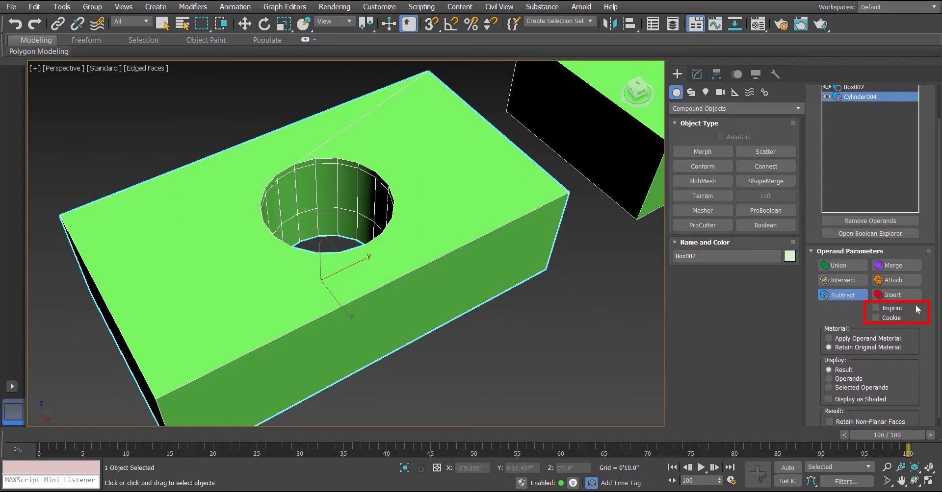
Step: Try the Imprint option on the cylinder's subtraction, inspect the box's upper face, and turn the option off again
{"action": "left_click", "coordinate": [876, 308]}
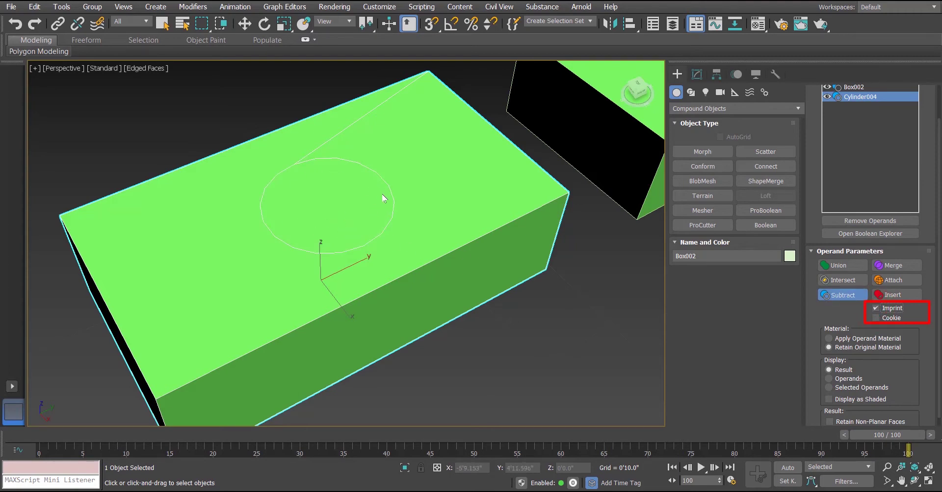
{"action": "scroll", "coordinate": [312, 190], "scroll_direction": "up", "scroll_amount": 2}
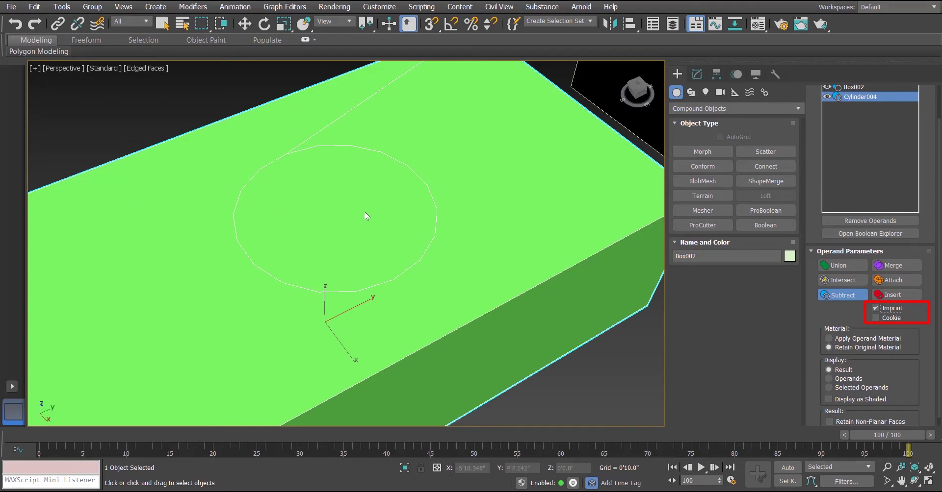
{"action": "scroll", "coordinate": [366, 190], "scroll_direction": "down", "scroll_amount": 2}
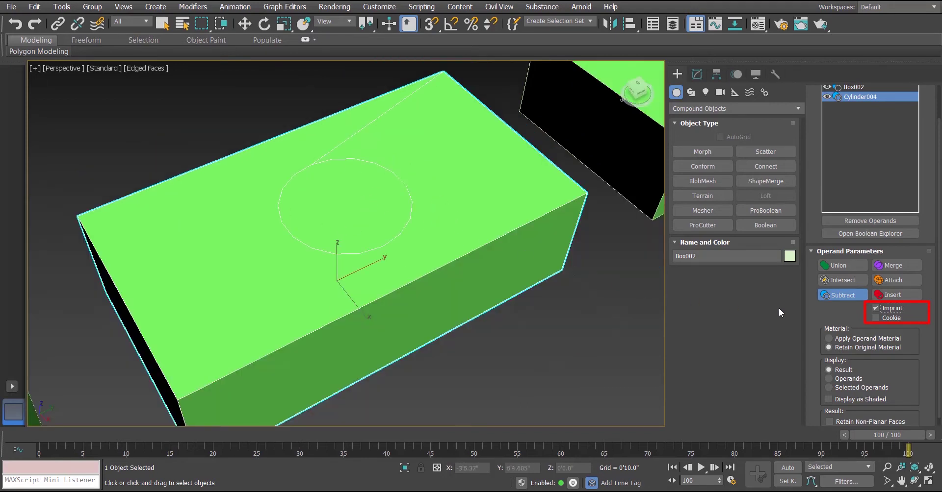
{"action": "left_click", "coordinate": [876, 309]}
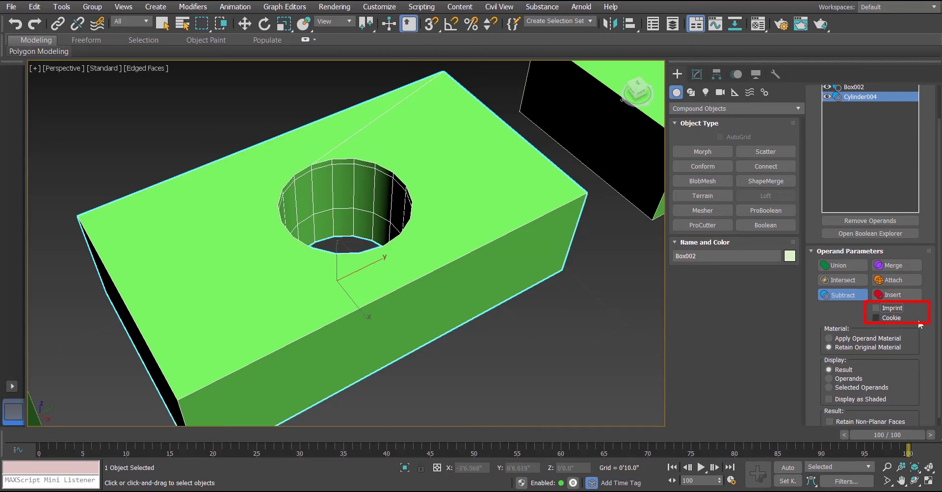
Step: Enable the Cookie option for the subtracted cylinder and inspect the inside of the box's hole
{"action": "left_click", "coordinate": [876, 319]}
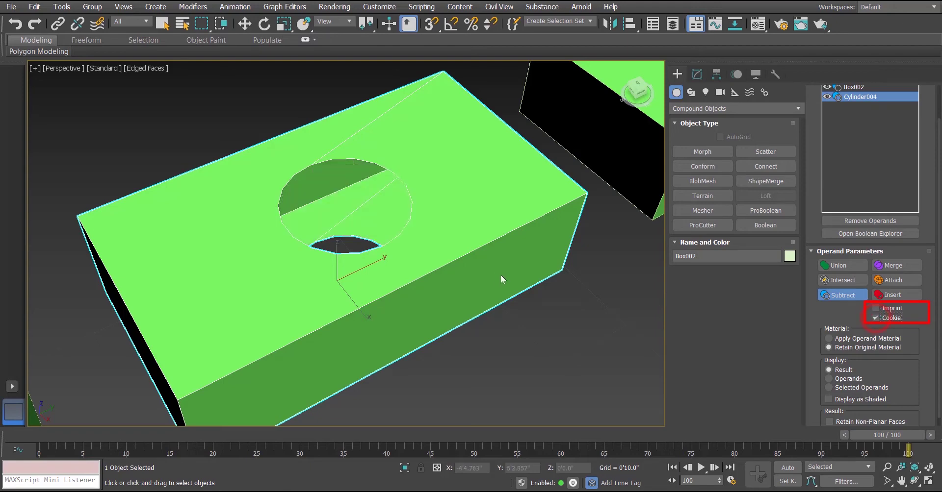
{"action": "middle_click_drag", "start_coordinate": [499, 277], "coordinate": [363, 198], "text": "alt"}
{"action": "scroll", "coordinate": [363, 199], "scroll_direction": "up", "scroll_amount": 3}
{"action": "middle_click_drag", "start_coordinate": [438, 255], "coordinate": [384, 279], "text": "alt"}
{"action": "scroll", "coordinate": [496, 264], "scroll_direction": "down", "scroll_amount": 10}
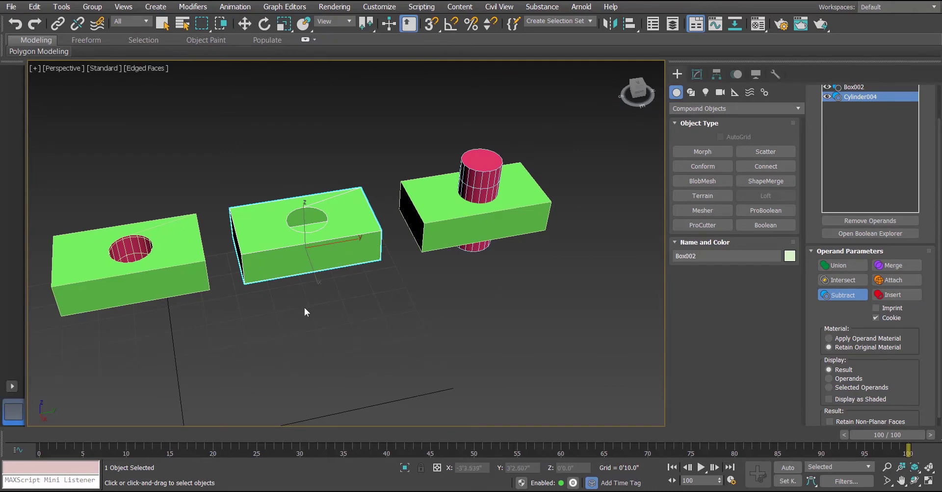
Step: Finish the Boolean and delete both boxes that have holes cut in them
{"action": "left_click", "coordinate": [676, 74]}
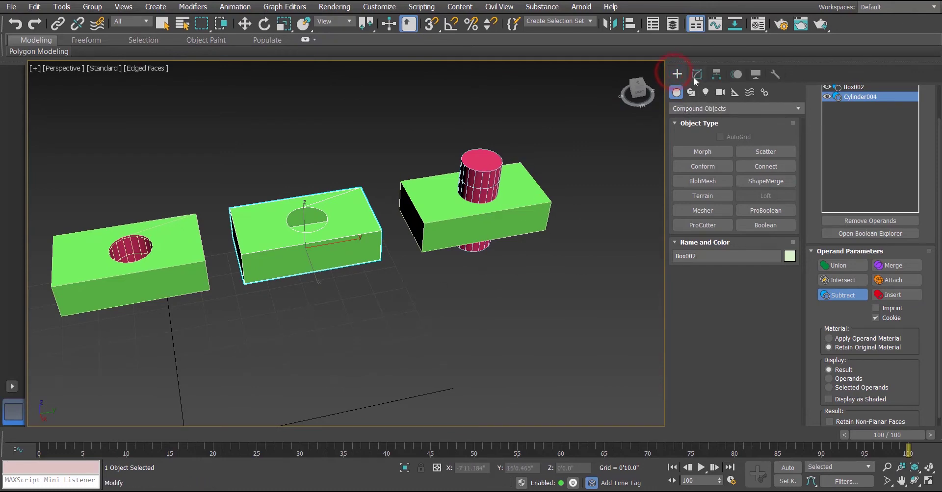
{"action": "left_click", "coordinate": [696, 77]}
{"action": "left_click", "coordinate": [676, 75]}
{"action": "left_click", "coordinate": [526, 277]}
{"action": "left_click_drag", "start_coordinate": [281, 309], "coordinate": [125, 216]}
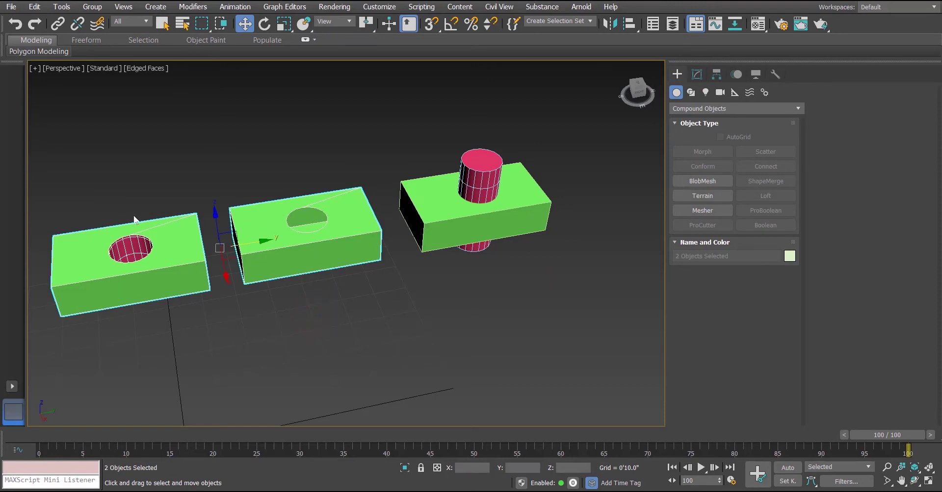
{"action": "key", "text": "Delete"}
{"action": "key", "text": "z"}
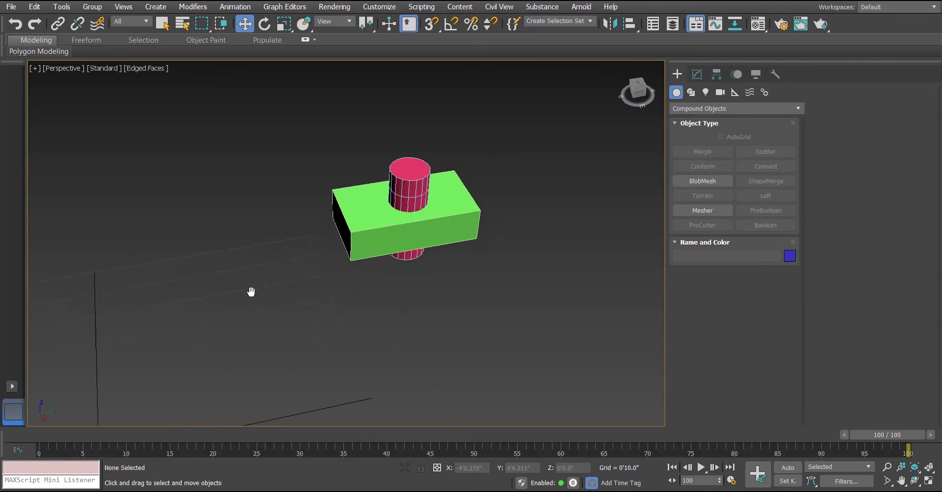
Step: Select the remaining box and cylinder together and clone the pair along the Y axis
{"action": "left_click_drag", "start_coordinate": [434, 320], "coordinate": [216, 147]}
{"action": "key", "text": "z"}
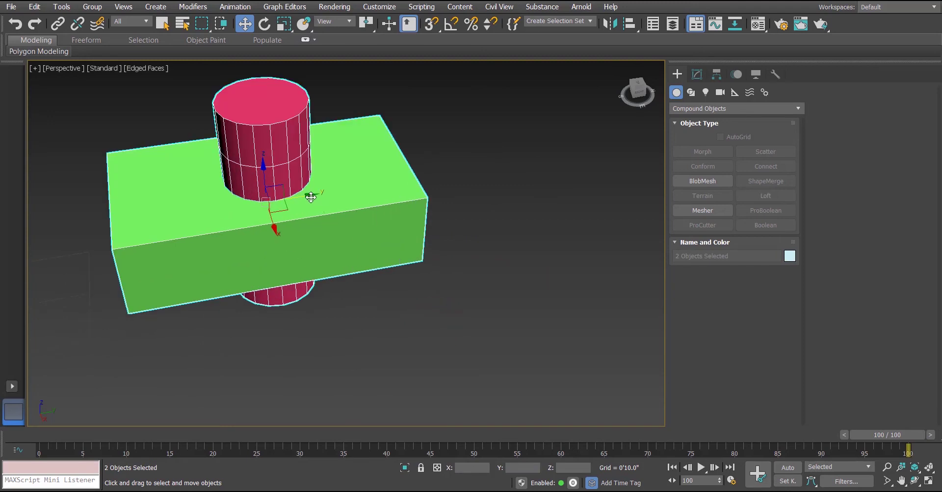
{"action": "left_click_drag", "start_coordinate": [311, 197], "coordinate": [613, 193], "text": "shift"}
{"action": "left_click", "coordinate": [472, 295]}
{"action": "middle_click_drag", "start_coordinate": [377, 315], "coordinate": [353, 322]}
{"action": "scroll", "coordinate": [362, 323], "scroll_direction": "down", "scroll_amount": 2}
Step: Create a Boolean from the nearest box with Intersect as the operation, and add the cylinder through it as an operand
{"action": "left_click", "coordinate": [213, 333]}
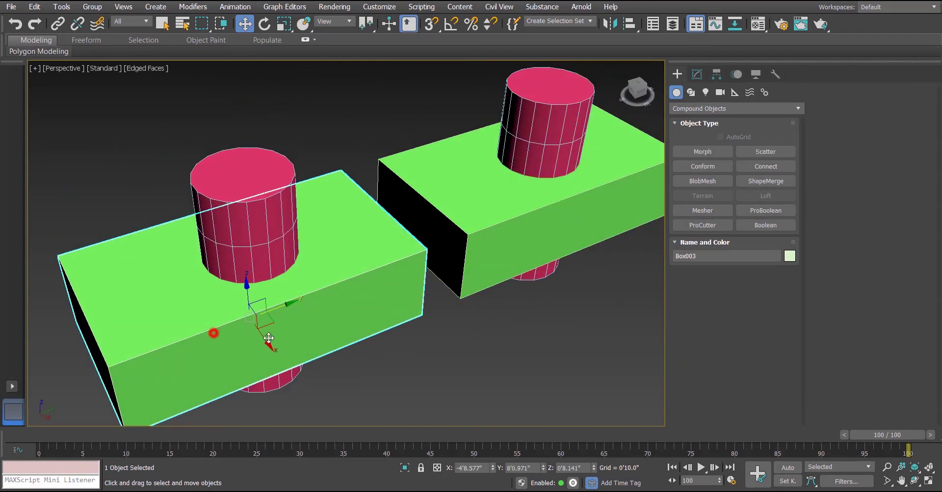
{"action": "scroll", "coordinate": [398, 342], "scroll_direction": "down", "scroll_amount": 3}
{"action": "middle_click_drag", "start_coordinate": [416, 325], "coordinate": [376, 274]}
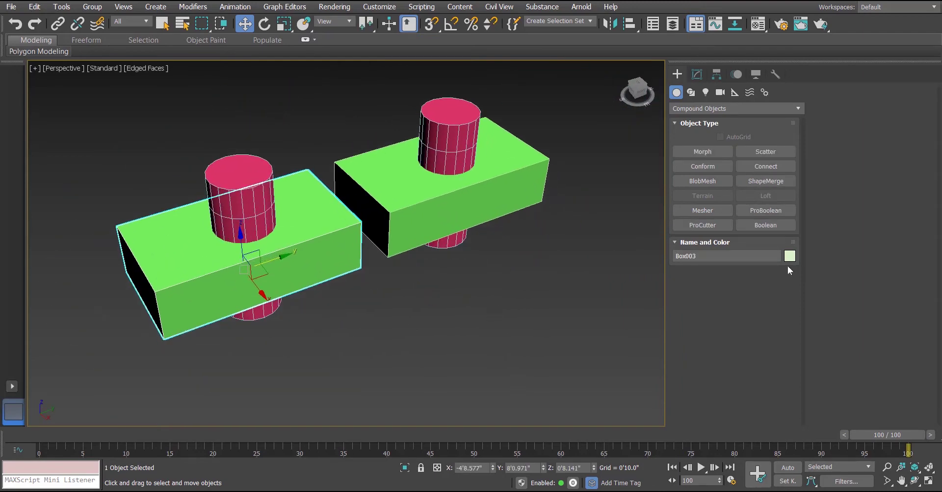
{"action": "left_click", "coordinate": [764, 226]}
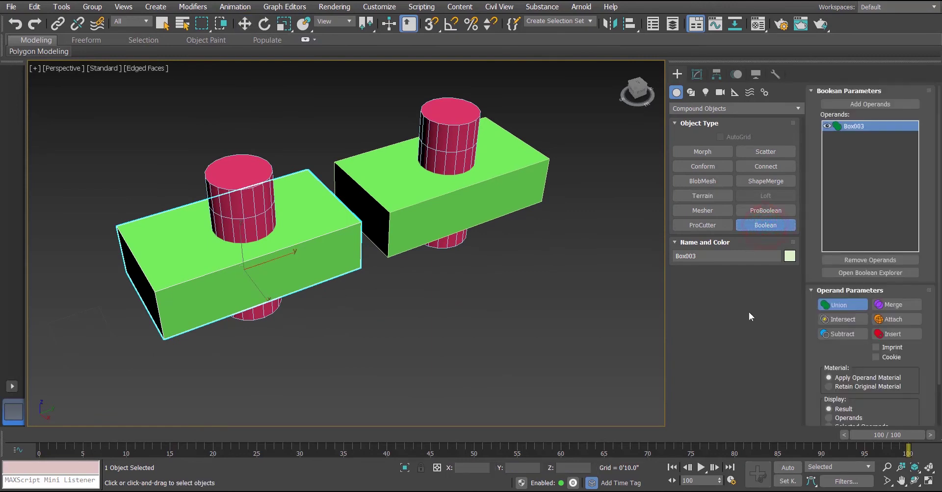
{"action": "left_click", "coordinate": [846, 319]}
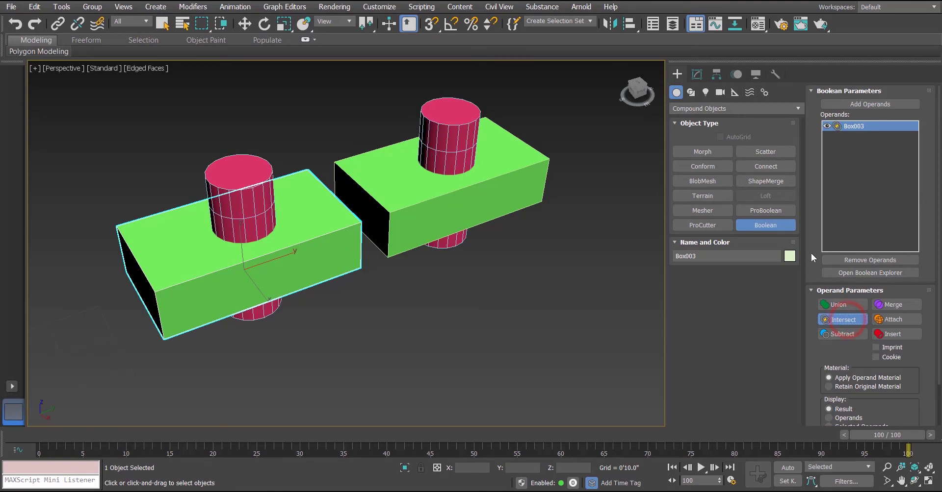
{"action": "left_click", "coordinate": [881, 104]}
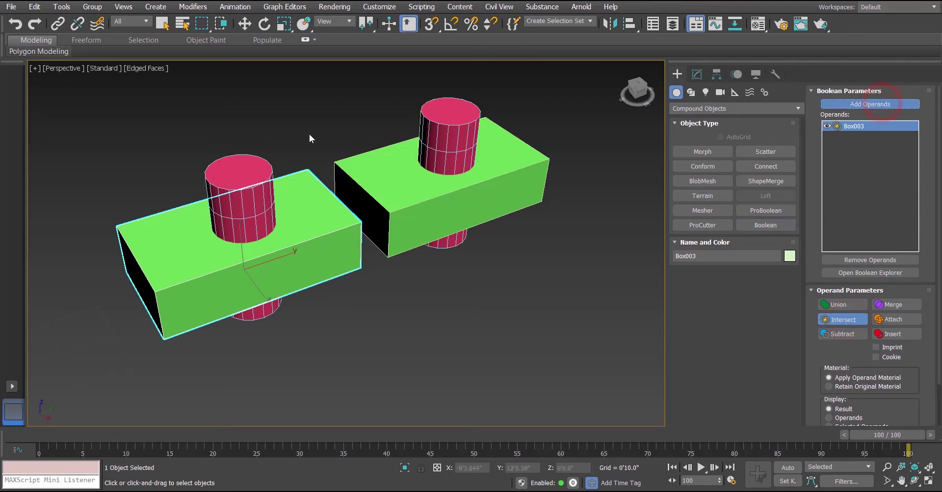
{"action": "left_click", "coordinate": [238, 167]}
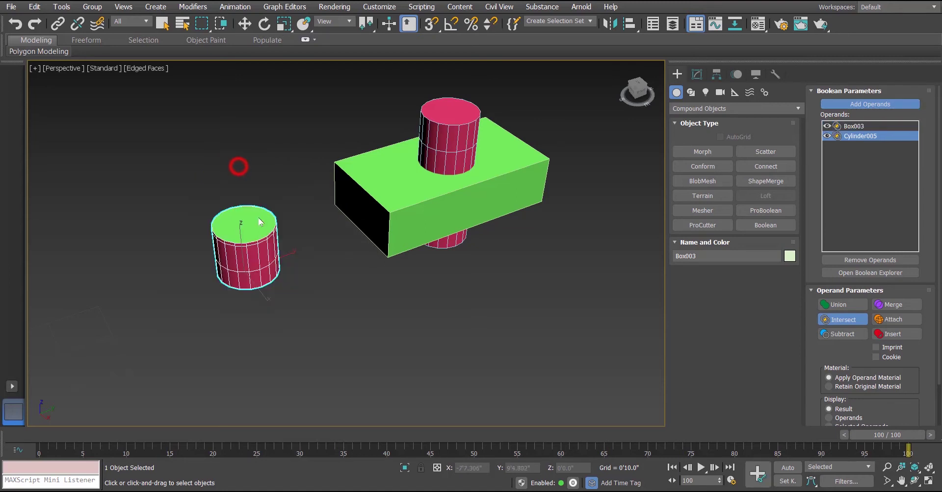
{"action": "scroll", "coordinate": [324, 266], "scroll_direction": "up", "scroll_amount": 2}
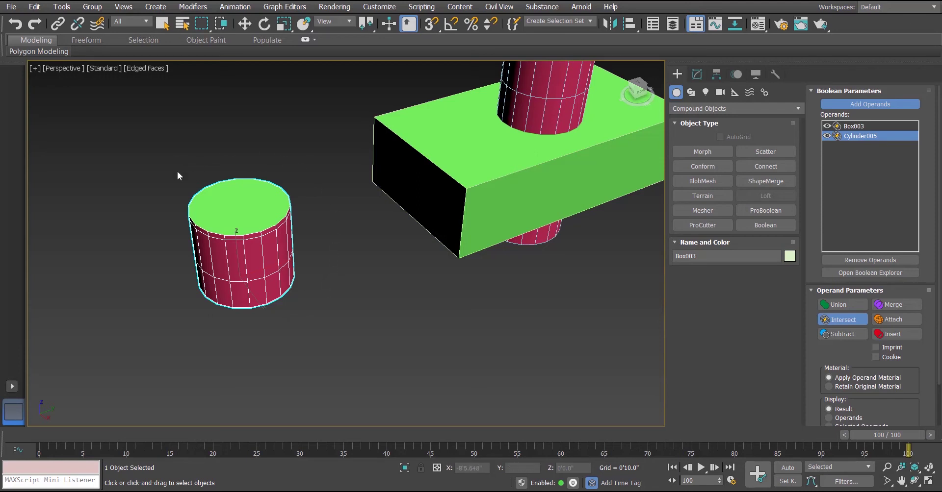
{"action": "middle_click_drag", "start_coordinate": [347, 292], "coordinate": [287, 311]}
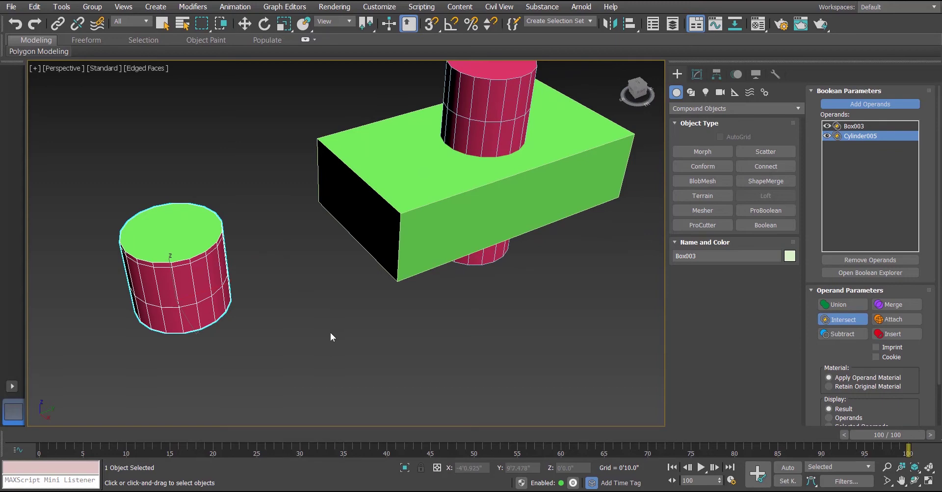
{"action": "left_click", "coordinate": [697, 74]}
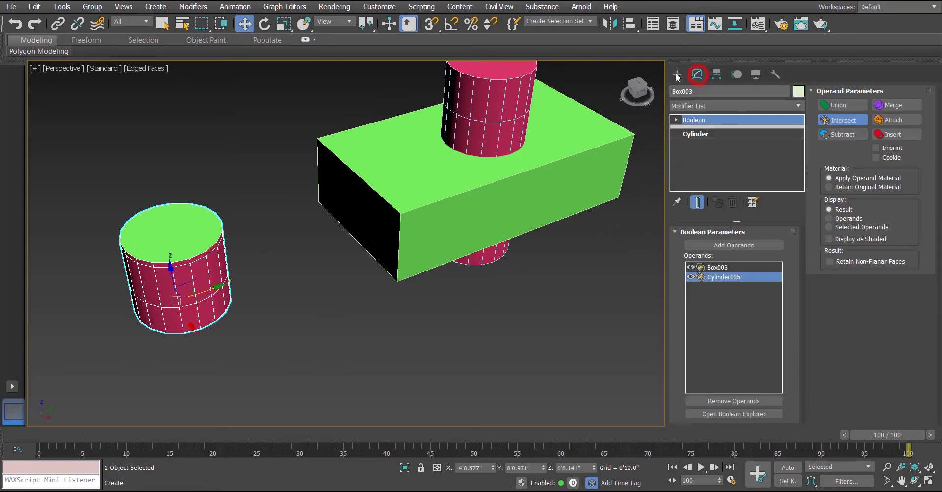
{"action": "left_click", "coordinate": [676, 73]}
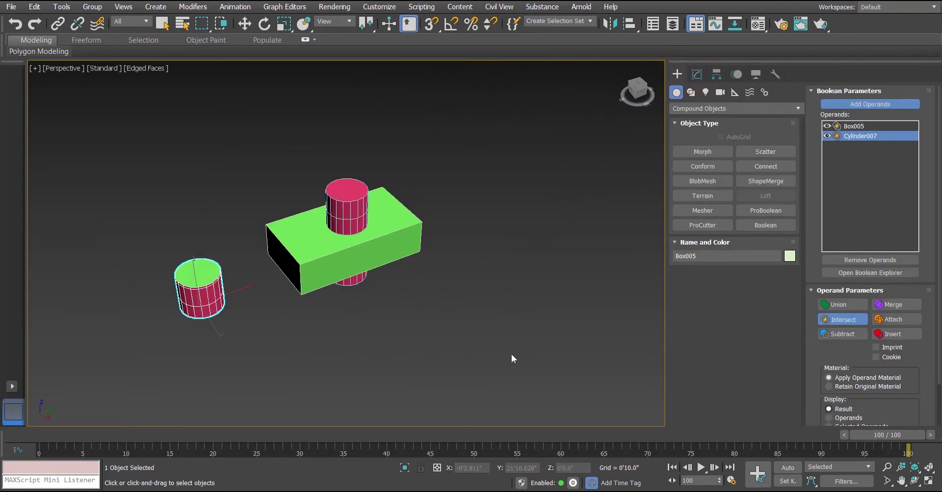
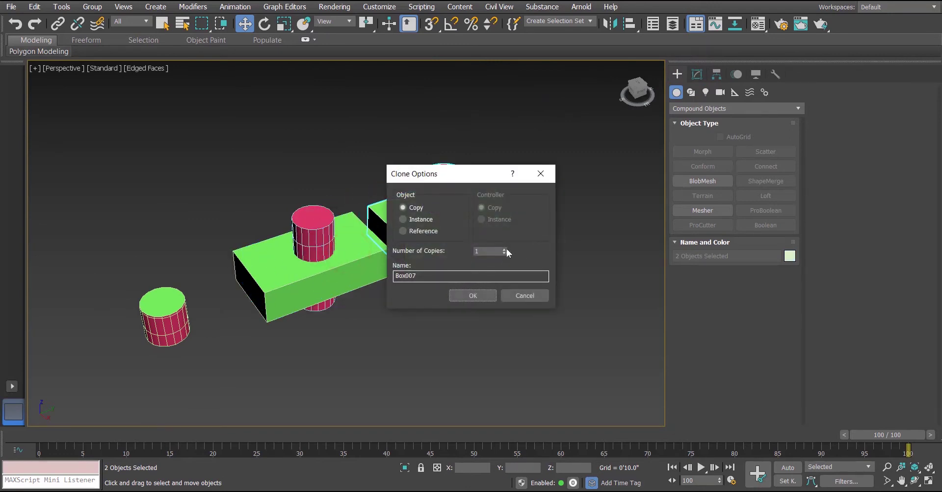
Step: Clone the selected box and cylinder pair as three copies using the Copy option
{"action": "left_click", "coordinate": [484, 296]}
{"action": "mouse_move", "coordinate": [490, 316]}
{"action": "middle_mouse_down"}
{"action": "mouse_move", "coordinate": [413, 332]}
{"action": "mouse_move", "coordinate": [442, 336]}
{"action": "mouse_move", "coordinate": [425, 343]}
{"action": "mouse_move", "coordinate": [406, 327]}
{"action": "middle_mouse_up"}
{"action": "left_click", "coordinate": [426, 349]}
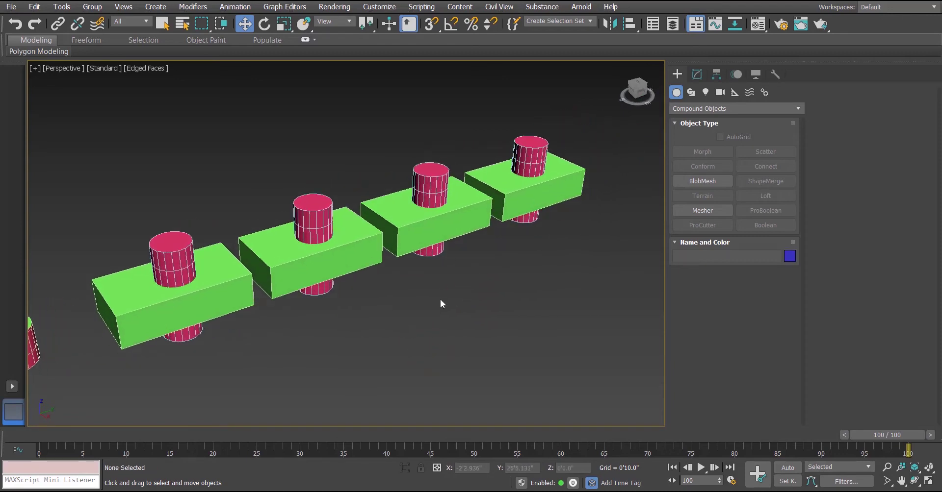
Step: Create a Union Boolean from the first intact box in the row and add the cylinder through it as an operand
{"action": "middle_click_drag", "start_coordinate": [267, 304], "coordinate": [278, 294]}
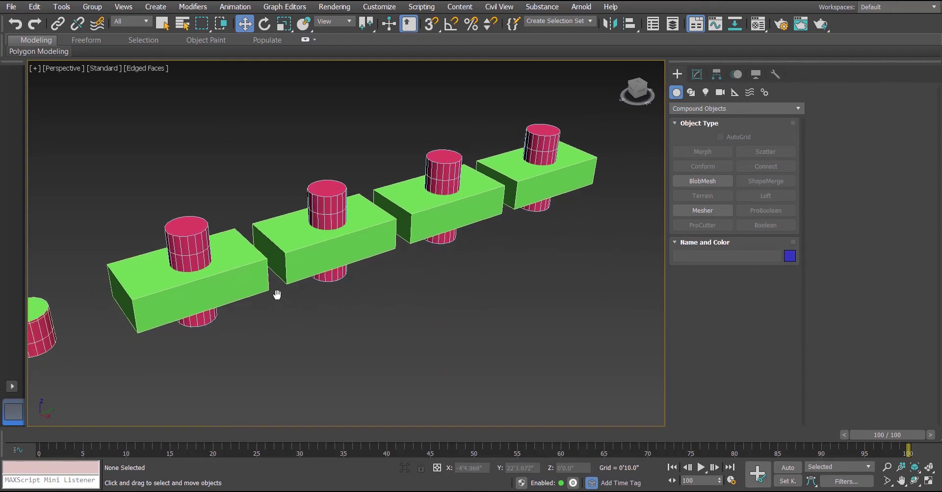
{"action": "left_click", "coordinate": [265, 290]}
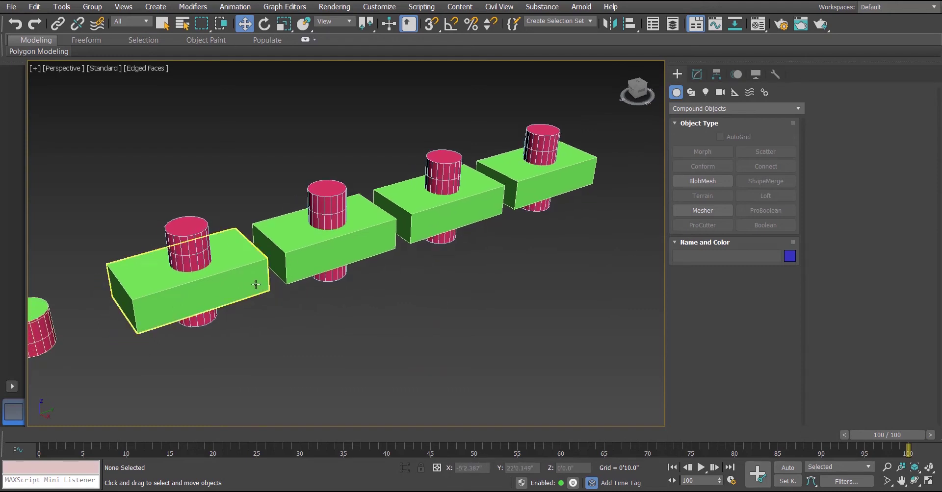
{"action": "left_click", "coordinate": [255, 285]}
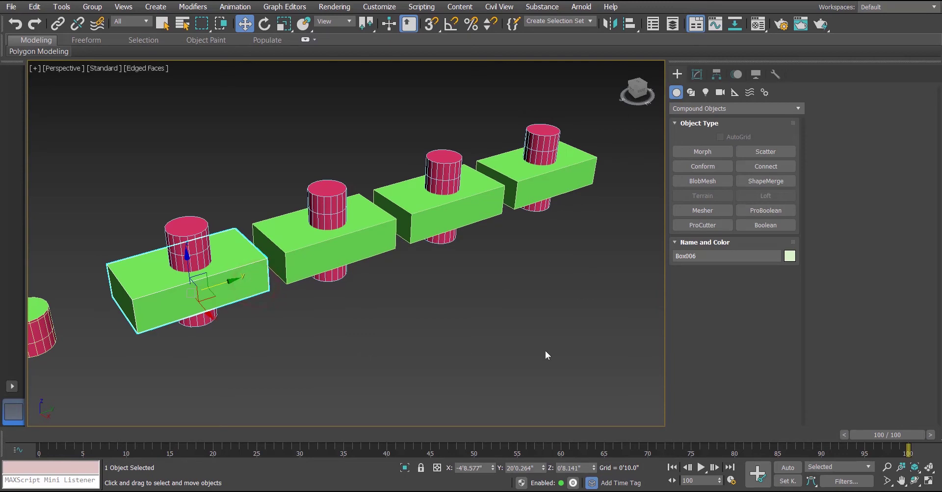
{"action": "left_click", "coordinate": [763, 226]}
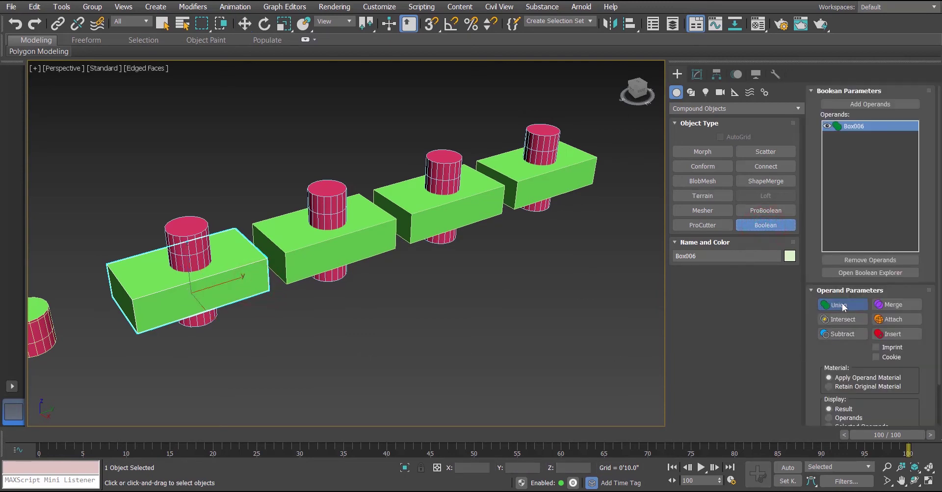
{"action": "left_click", "coordinate": [870, 104]}
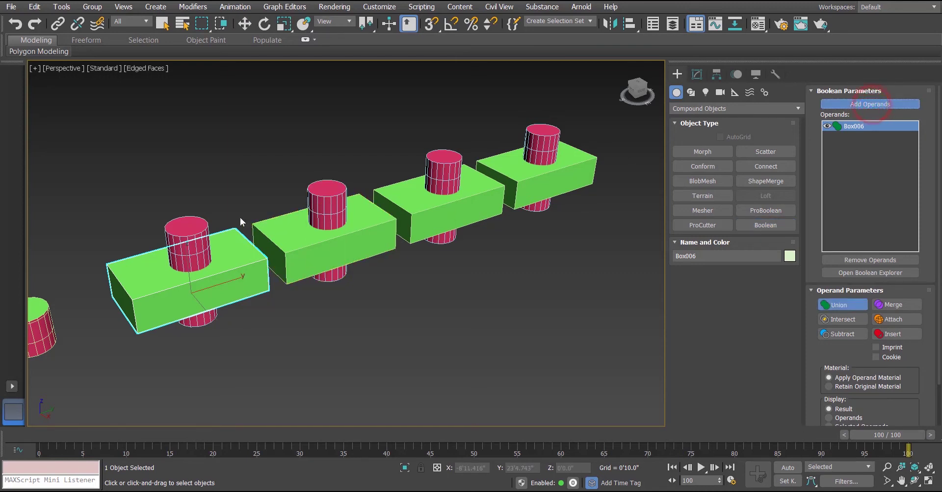
{"action": "left_click", "coordinate": [186, 228]}
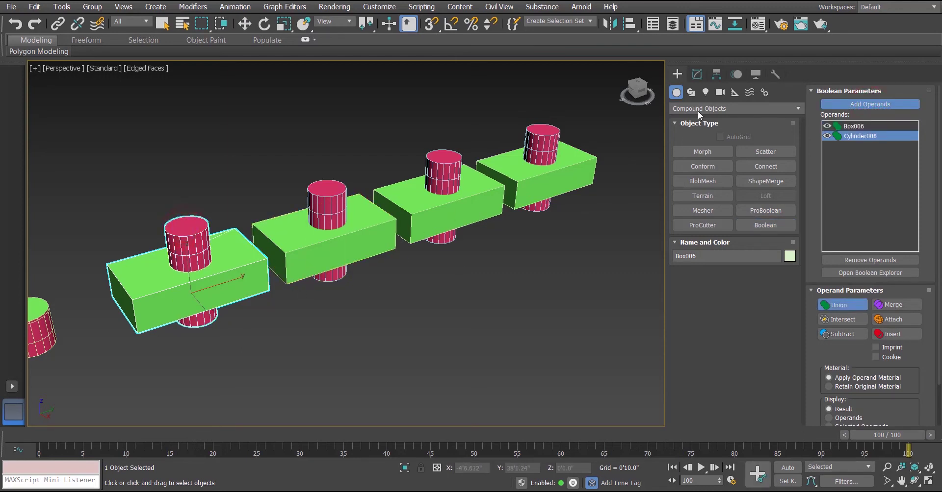
{"action": "left_click", "coordinate": [696, 74]}
{"action": "left_click", "coordinate": [677, 74]}
{"action": "left_click", "coordinate": [512, 314]}
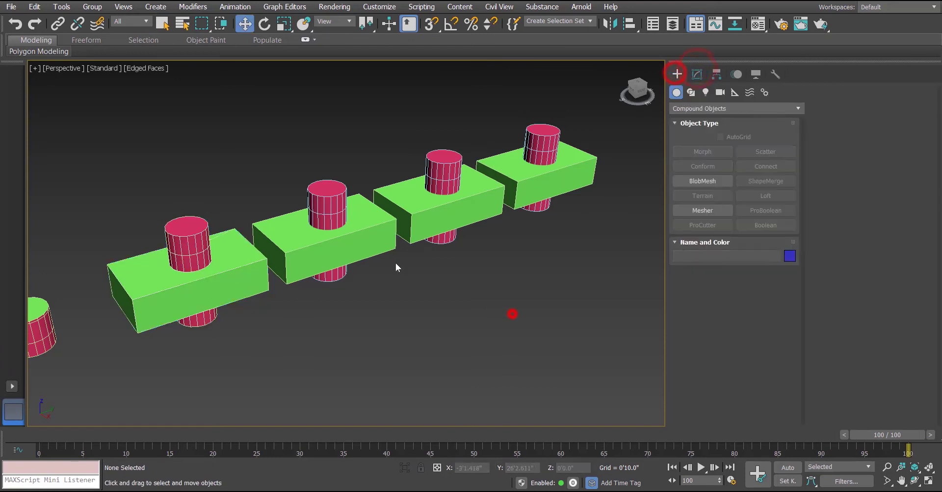
Step: Create a Boolean from the second intact box in the row with Merge as the operation, and add its cylinder as an operand
{"action": "left_click", "coordinate": [378, 235]}
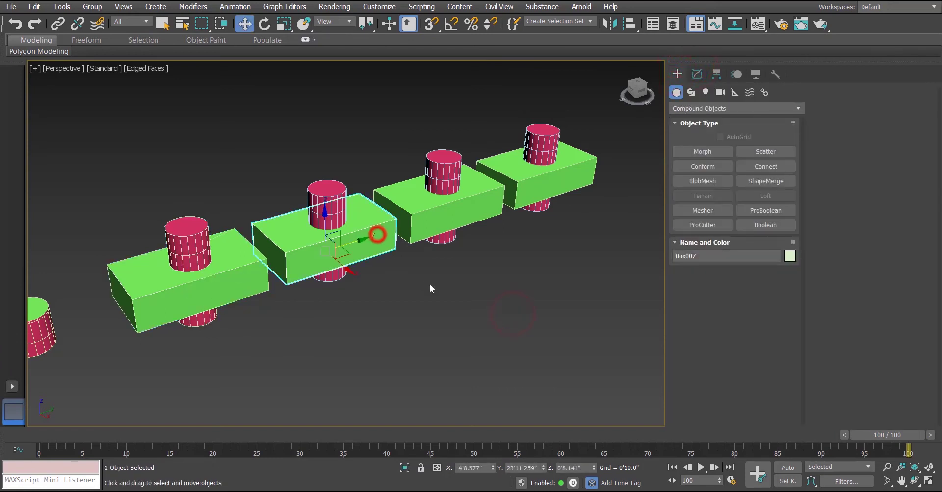
{"action": "left_click", "coordinate": [757, 228]}
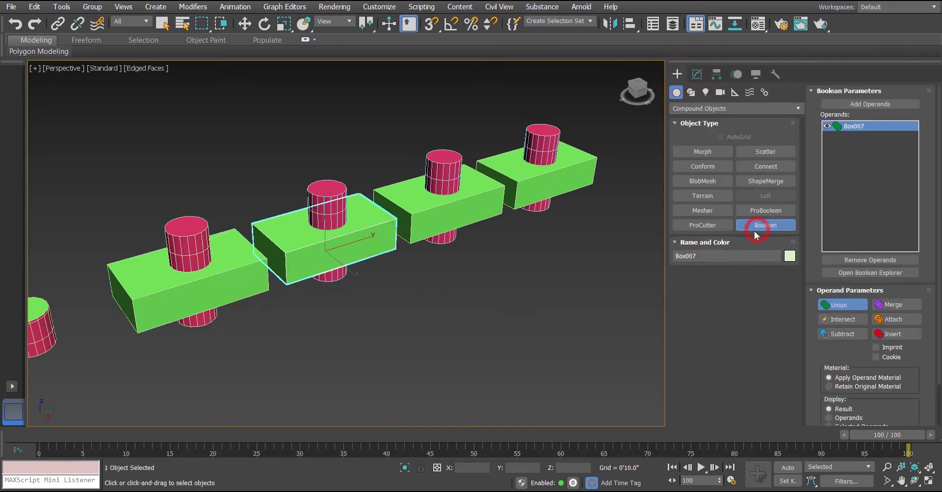
{"action": "left_click", "coordinate": [892, 304]}
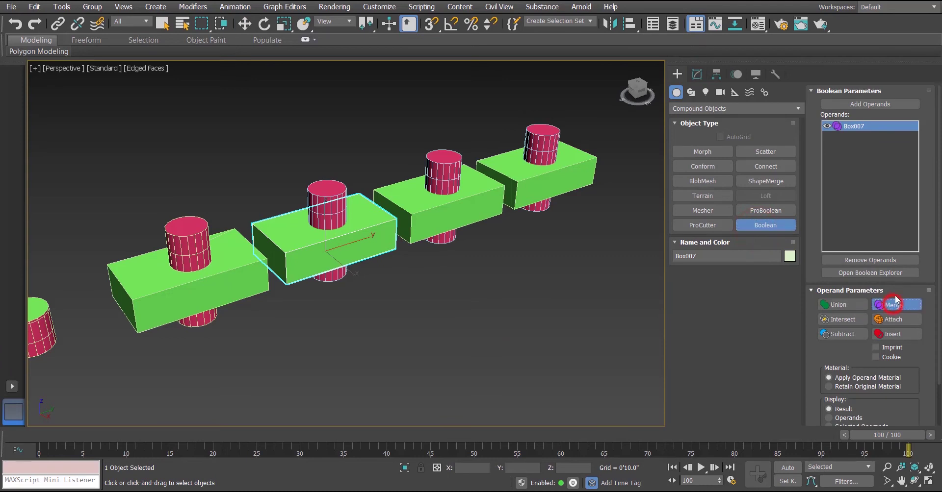
{"action": "left_click", "coordinate": [873, 104]}
{"action": "left_click", "coordinate": [322, 191]}
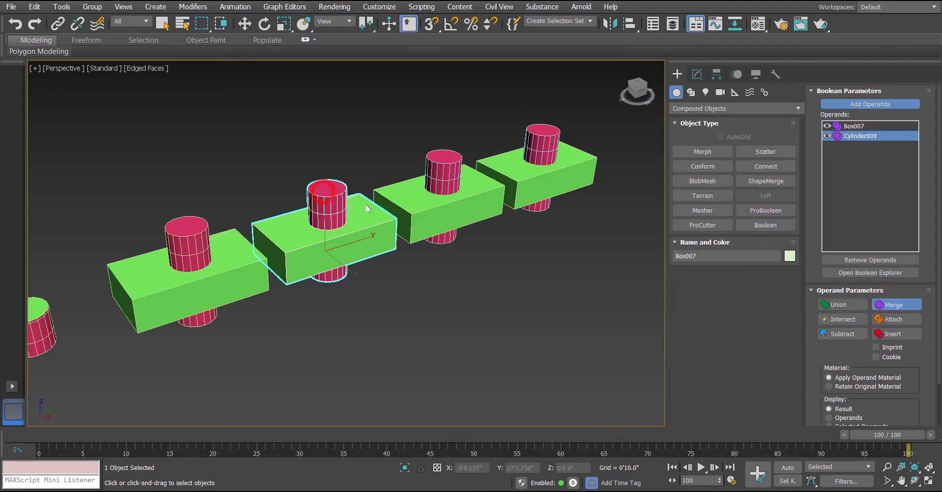
{"action": "left_click", "coordinate": [696, 74]}
{"action": "left_click", "coordinate": [677, 74]}
{"action": "key", "text": "w"}
{"action": "left_click", "coordinate": [525, 273]}
Step: Create a Boolean from the third box in the row with Attach as the operation, and add its cylinder as an operand
{"action": "left_click", "coordinate": [479, 206]}
{"action": "middle_click_drag", "start_coordinate": [525, 250], "coordinate": [482, 304]}
{"action": "left_click", "coordinate": [766, 227]}
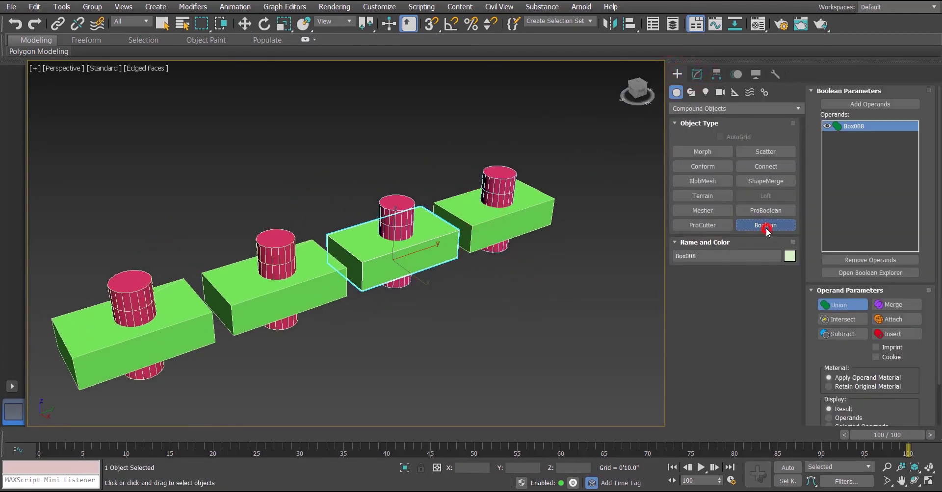
{"action": "left_click", "coordinate": [893, 320]}
{"action": "left_click", "coordinate": [870, 104]}
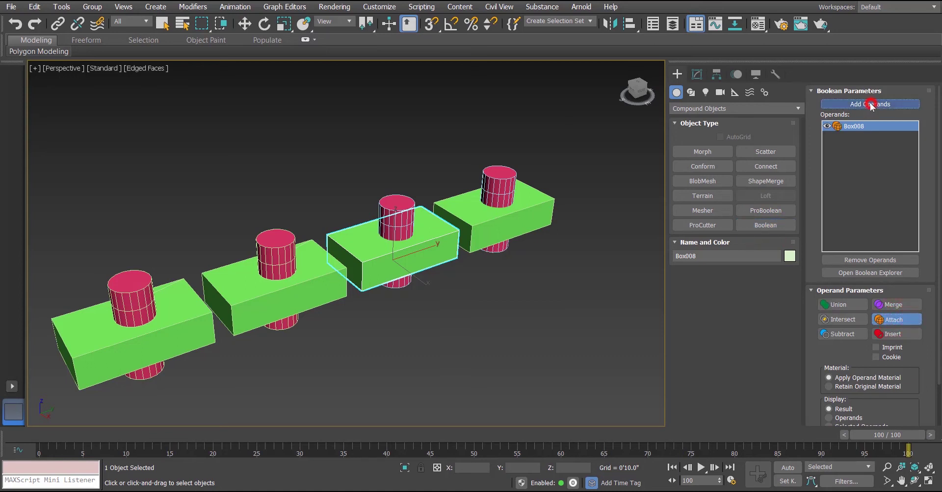
{"action": "left_click", "coordinate": [395, 202]}
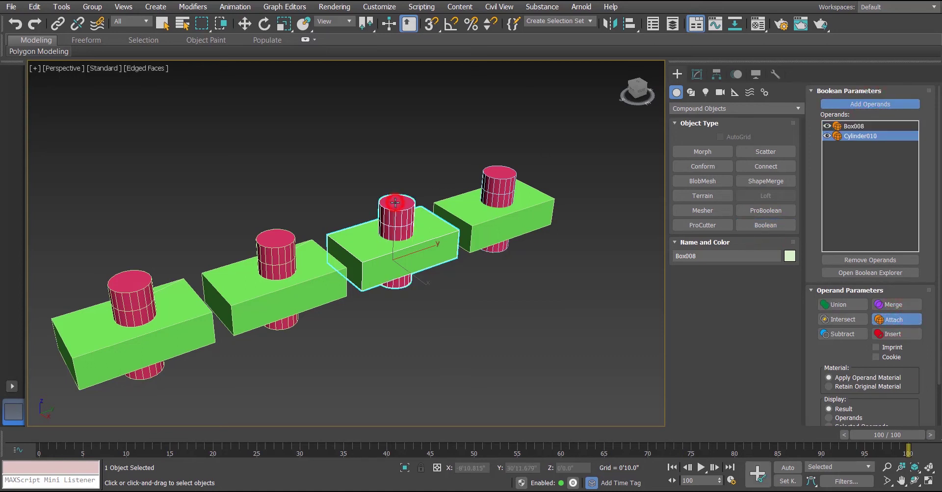
{"action": "left_click", "coordinate": [695, 74]}
{"action": "left_click", "coordinate": [676, 73]}
{"action": "left_click", "coordinate": [565, 246]}
Step: Create a Boolean from the farthest box in the row with Insert as the operation, and add its cylinder as an operand
{"action": "left_click", "coordinate": [530, 212]}
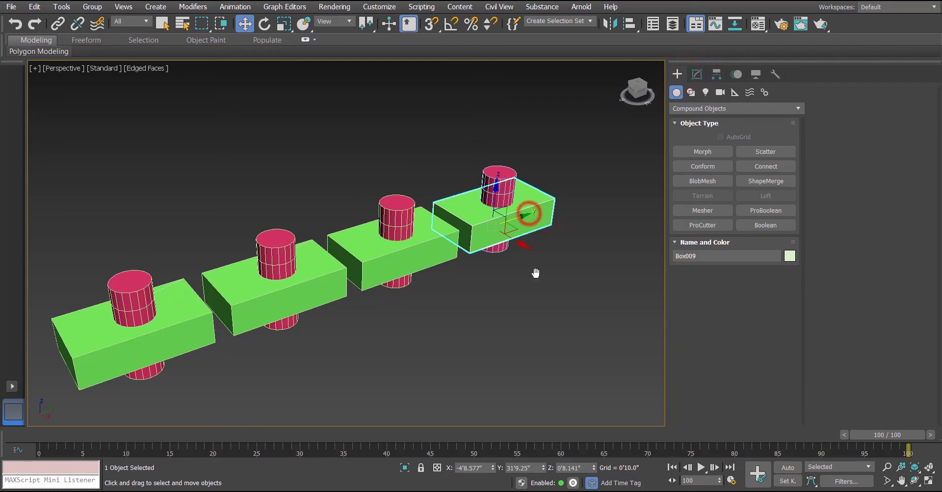
{"action": "scroll", "coordinate": [542, 271], "scroll_direction": "up", "scroll_amount": 1}
{"action": "left_click", "coordinate": [766, 228]}
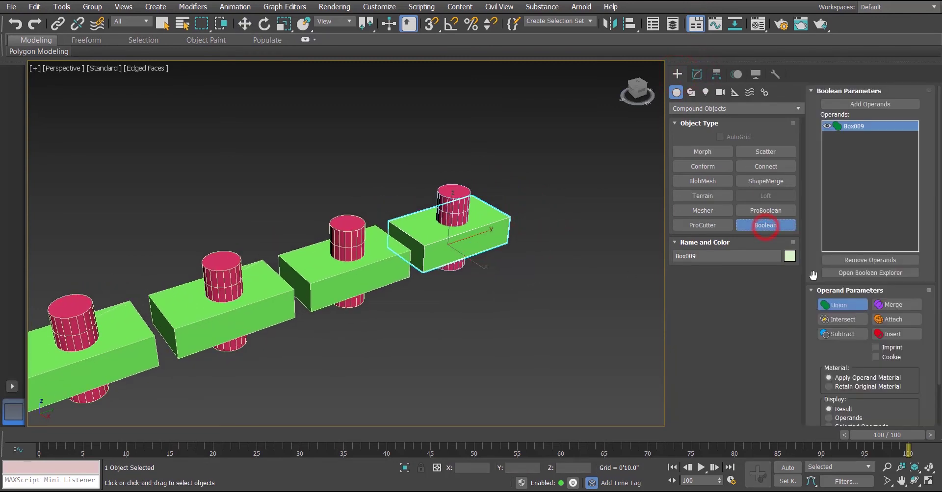
{"action": "left_click", "coordinate": [898, 334]}
{"action": "left_click", "coordinate": [870, 104]}
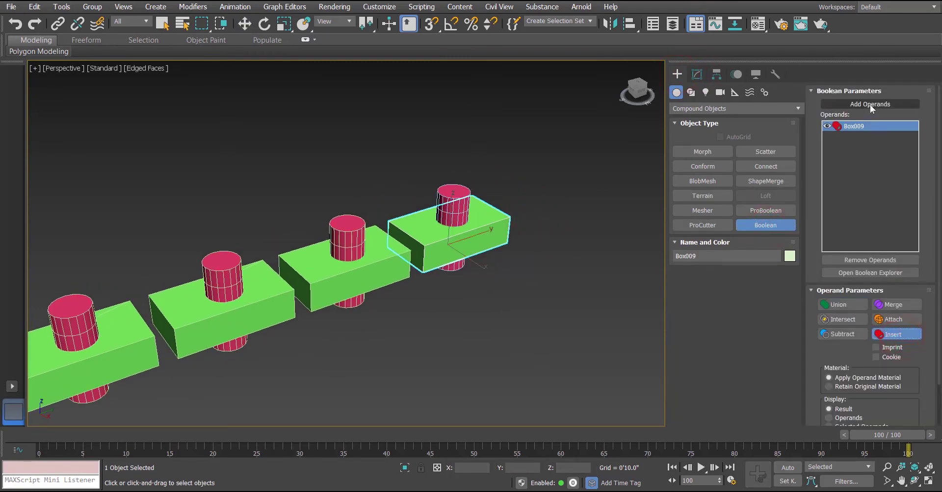
{"action": "left_click", "coordinate": [456, 192]}
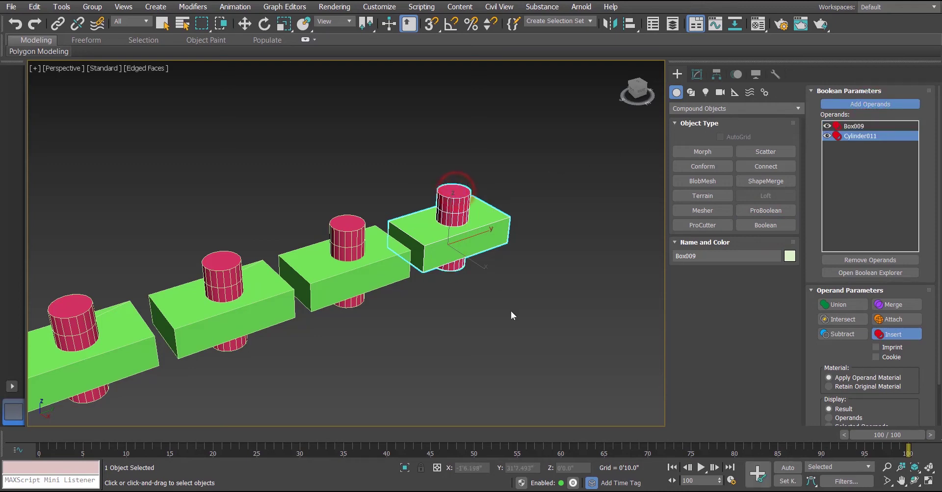
{"action": "left_click", "coordinate": [675, 74]}
{"action": "key", "text": "w"}
{"action": "middle_click_drag", "start_coordinate": [456, 313], "coordinate": [500, 283]}
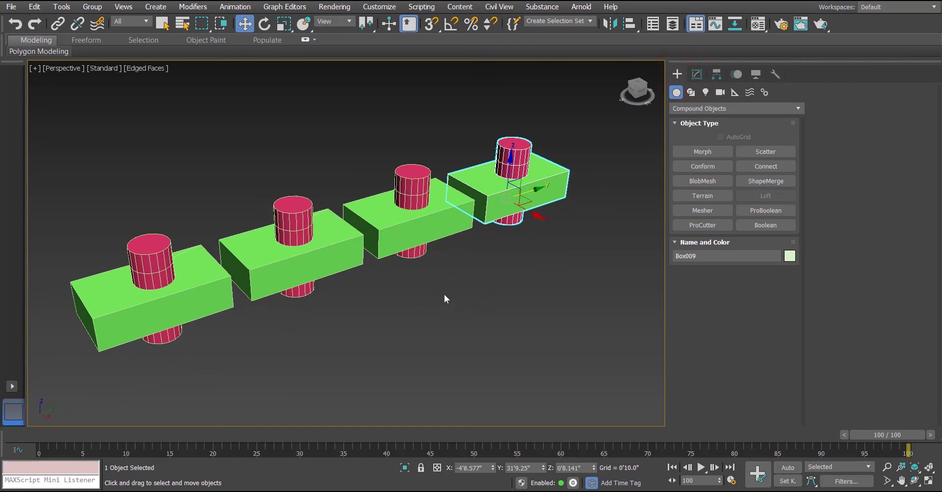
Step: Move each of the four box-and-cylinder Boolean objects slightly along Z to test that its parts travel together
{"action": "mouse_move", "coordinate": [431, 305]}
{"action": "middle_mouse_down", "text": "alt"}
{"action": "mouse_move", "coordinate": [417, 294]}
{"action": "mouse_move", "coordinate": [442, 304]}
{"action": "middle_mouse_up", "text": "alt"}
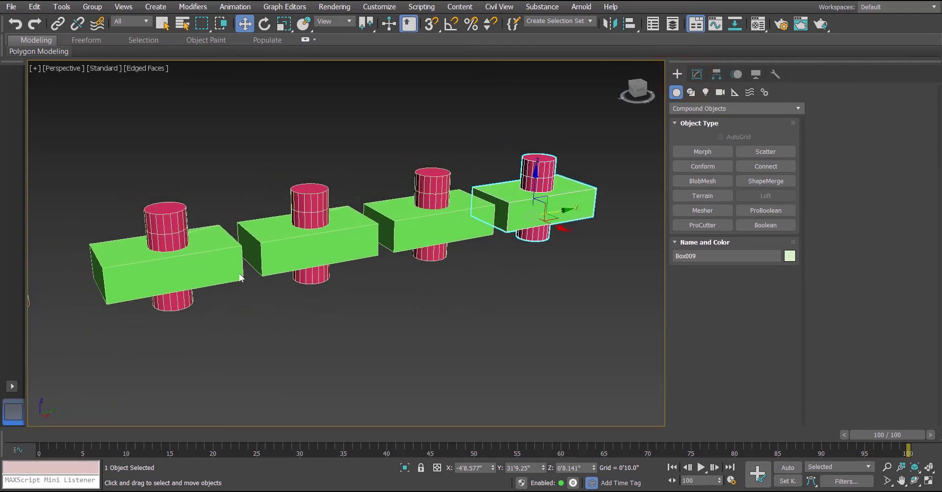
{"action": "left_click", "coordinate": [182, 268]}
{"action": "mouse_move", "coordinate": [166, 200]}
{"action": "left_mouse_down"}
{"action": "mouse_move", "coordinate": [164, 183]}
{"action": "mouse_move", "coordinate": [168, 216]}
{"action": "left_mouse_up"}
{"action": "left_click", "coordinate": [308, 246]}
{"action": "mouse_move", "coordinate": [308, 246]}
{"action": "left_mouse_down"}
{"action": "mouse_move", "coordinate": [304, 225]}
{"action": "mouse_move", "coordinate": [309, 247]}
{"action": "left_mouse_up"}
{"action": "left_click", "coordinate": [437, 226]}
{"action": "mouse_move", "coordinate": [436, 226]}
{"action": "left_mouse_down"}
{"action": "mouse_move", "coordinate": [428, 205]}
{"action": "mouse_move", "coordinate": [432, 221]}
{"action": "left_mouse_up"}
{"action": "left_click", "coordinate": [540, 209]}
{"action": "left_click_drag", "start_coordinate": [542, 206], "coordinate": [542, 190]}
{"action": "middle_click_drag", "start_coordinate": [449, 322], "coordinate": [427, 312], "text": "alt"}
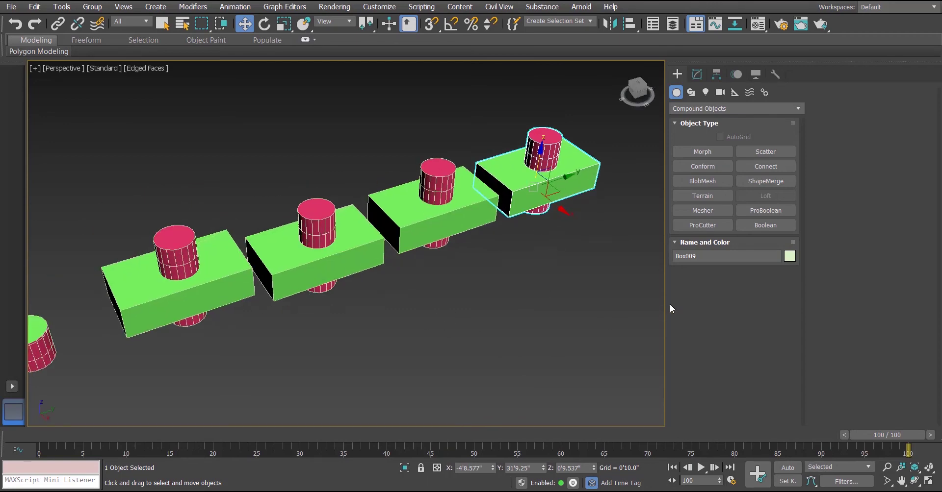
Step: Widen the viewport and compare the internal geometry of the Union, Merge, Attach and Insert objects in wireframe display
{"action": "left_click_drag", "start_coordinate": [667, 282], "coordinate": [844, 288]}
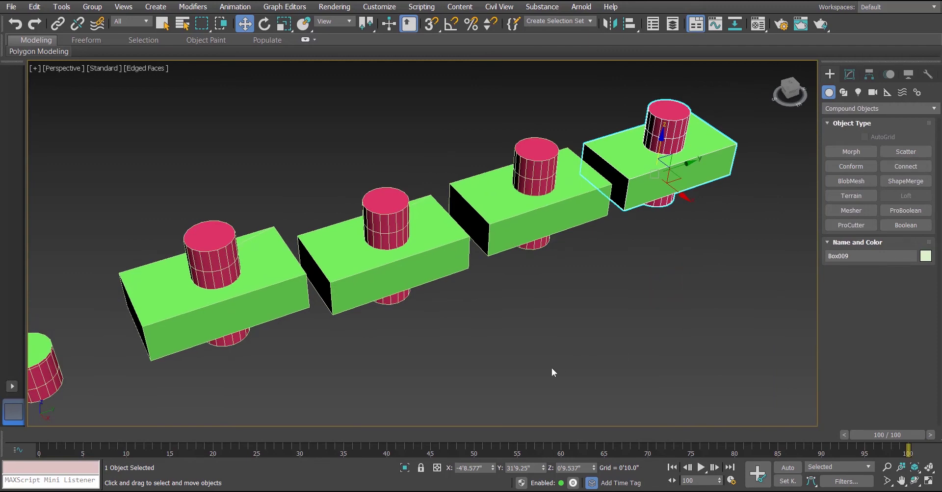
{"action": "key", "text": "F3"}
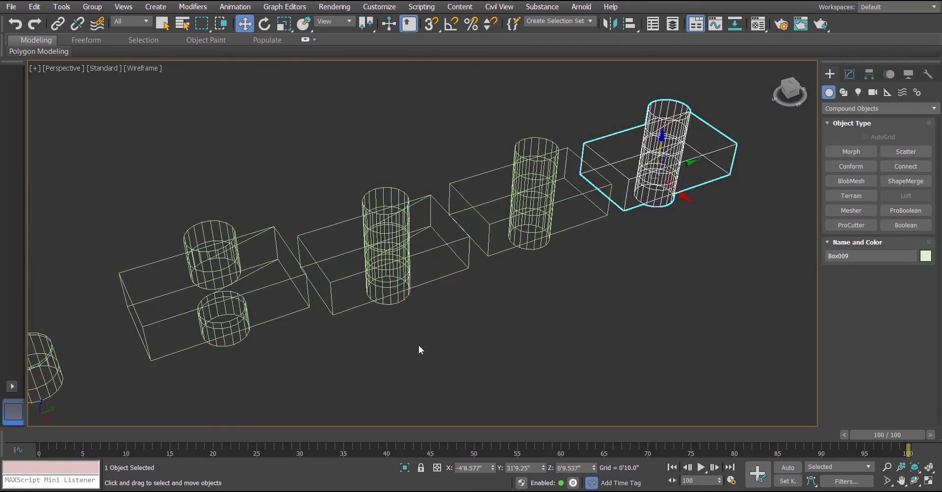
{"action": "middle_click_drag", "start_coordinate": [430, 346], "coordinate": [434, 325], "text": "alt"}
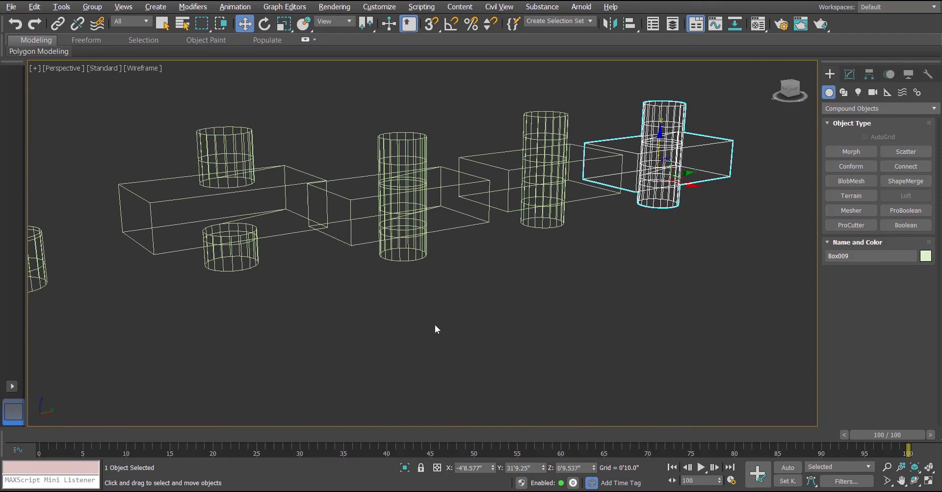
{"action": "scroll", "coordinate": [244, 215], "scroll_direction": "up", "scroll_amount": 5}
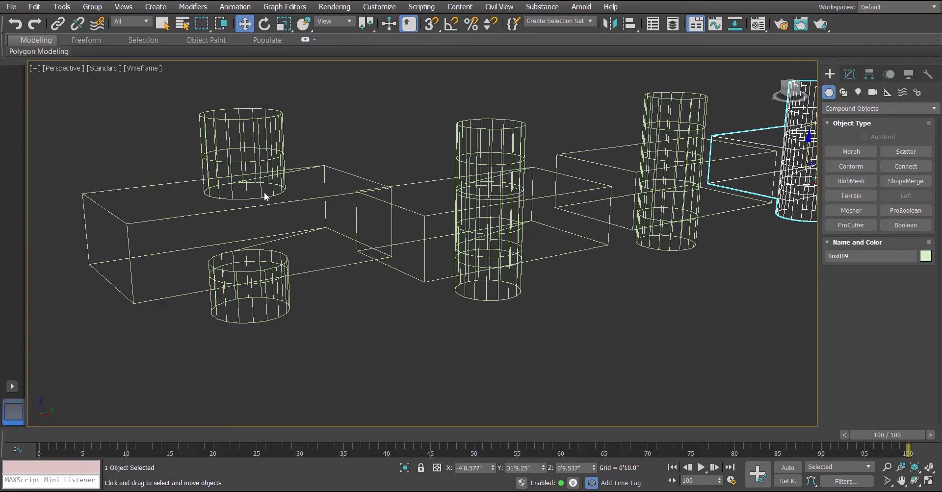
{"action": "middle_click_drag", "start_coordinate": [594, 268], "coordinate": [534, 289]}
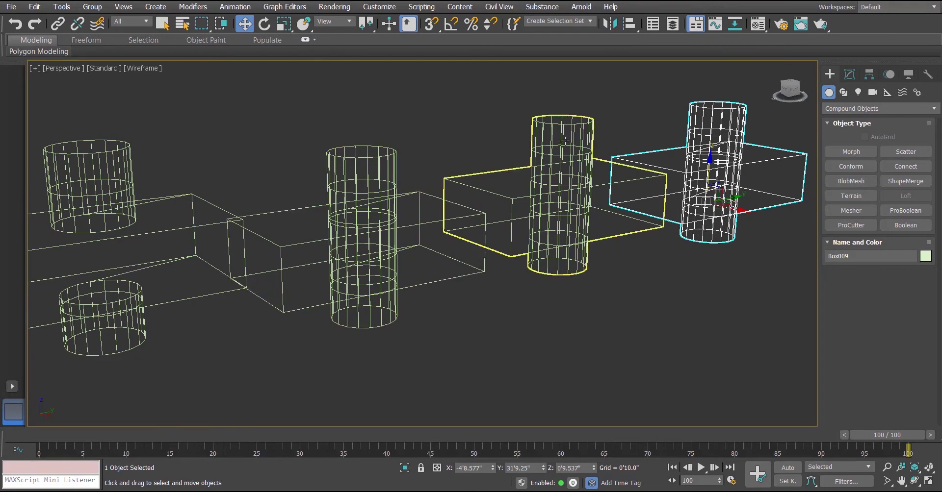
{"action": "scroll", "coordinate": [540, 304], "scroll_direction": "down", "scroll_amount": 3}
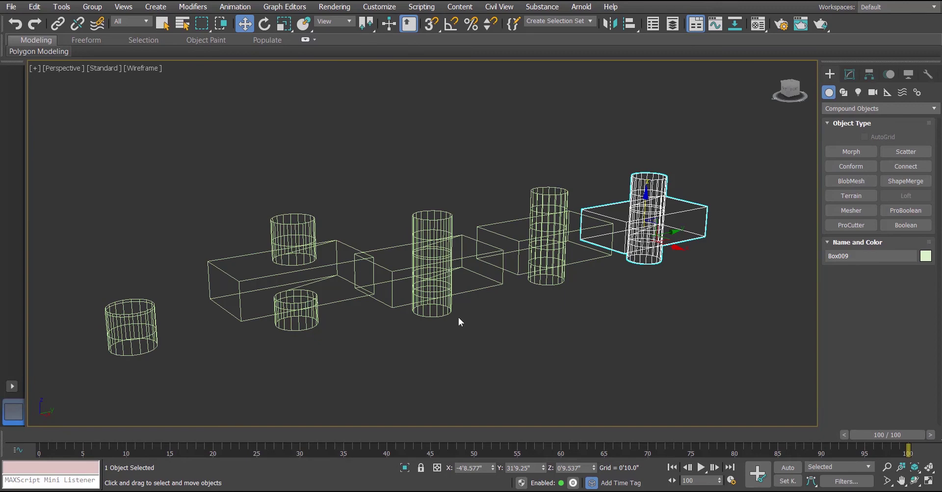
{"action": "key", "text": "F3"}
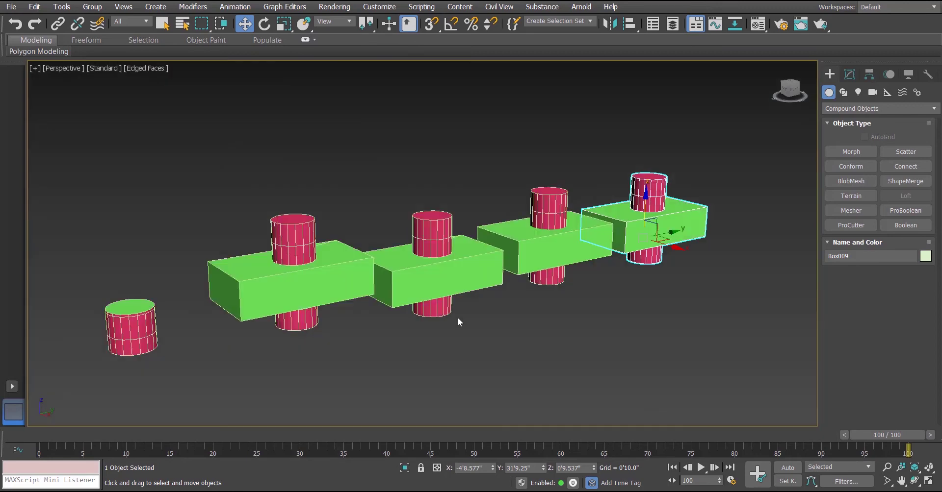
Step: Select all four box-and-cylinder Boolean objects and convert them to Editable Poly
{"action": "left_click", "coordinate": [539, 358]}
{"action": "middle_click_drag", "start_coordinate": [519, 354], "coordinate": [626, 290]}
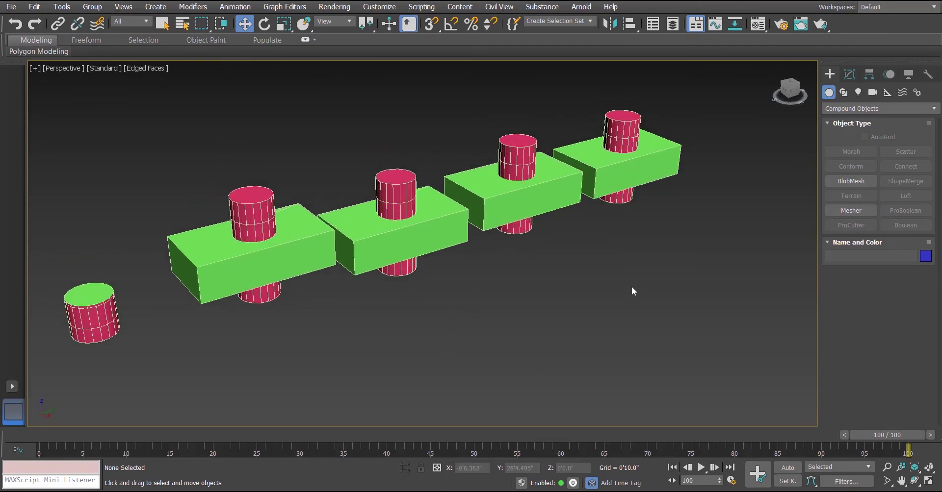
{"action": "left_click_drag", "start_coordinate": [715, 329], "coordinate": [369, 243]}
{"action": "left_click_drag", "start_coordinate": [225, 148], "coordinate": [206, 113]}
{"action": "right_click", "coordinate": [529, 184]}
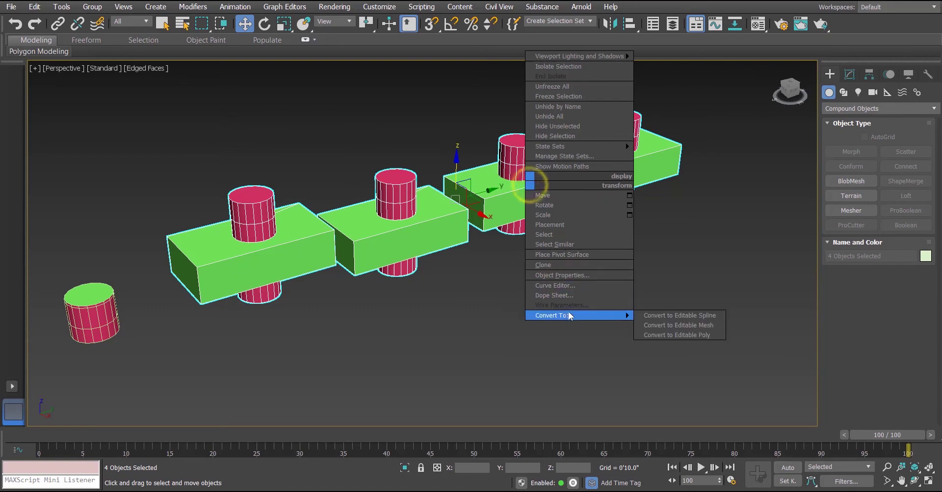
{"action": "left_click", "coordinate": [702, 337]}
{"action": "left_click", "coordinate": [595, 320]}
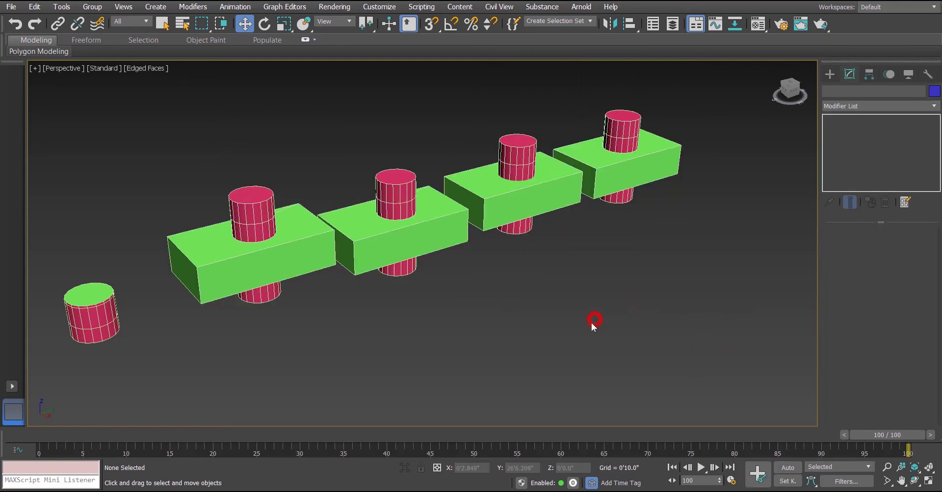
Step: At Element level of the Union object, select the whole mesh and move it down along Z, then leave the object
{"action": "left_click", "coordinate": [259, 258]}
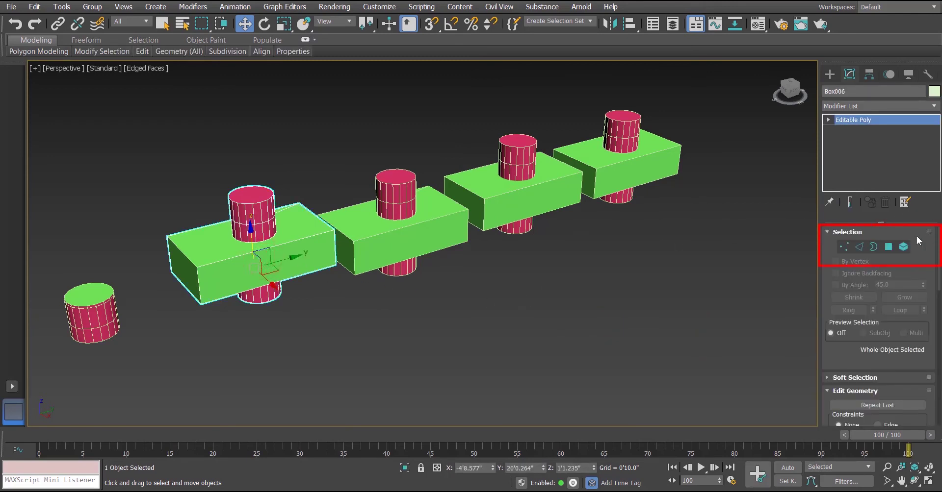
{"action": "left_click", "coordinate": [903, 248]}
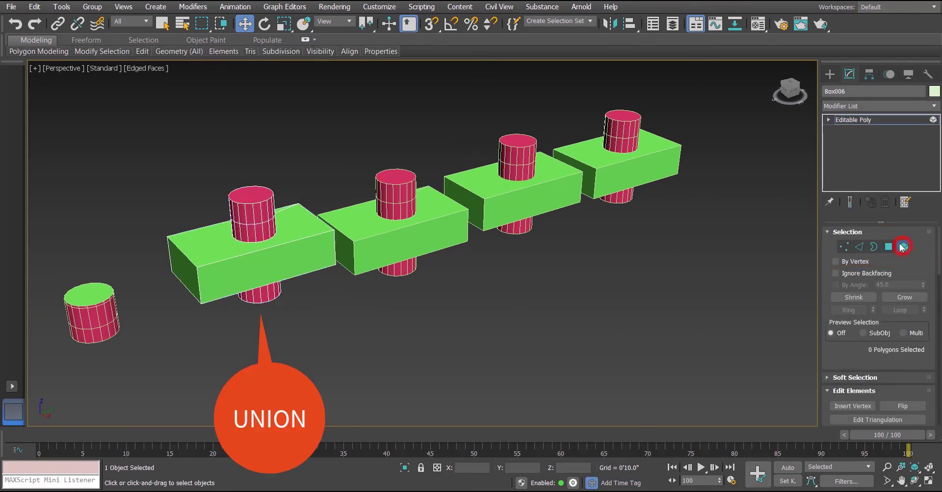
{"action": "left_click", "coordinate": [276, 257]}
{"action": "left_click_drag", "start_coordinate": [256, 206], "coordinate": [162, 271]}
{"action": "left_click", "coordinate": [829, 74]}
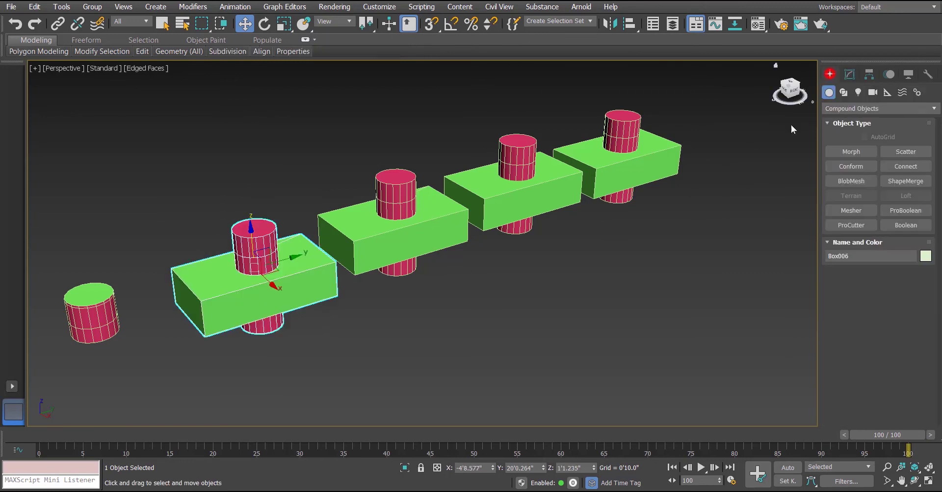
{"action": "left_click", "coordinate": [635, 293]}
Step: At Element level of the Merge object, raise the outer box-and-cylinder element to about Z 4'3" and lower the inner cylinder wall to about -1'2"
{"action": "left_click", "coordinate": [433, 230]}
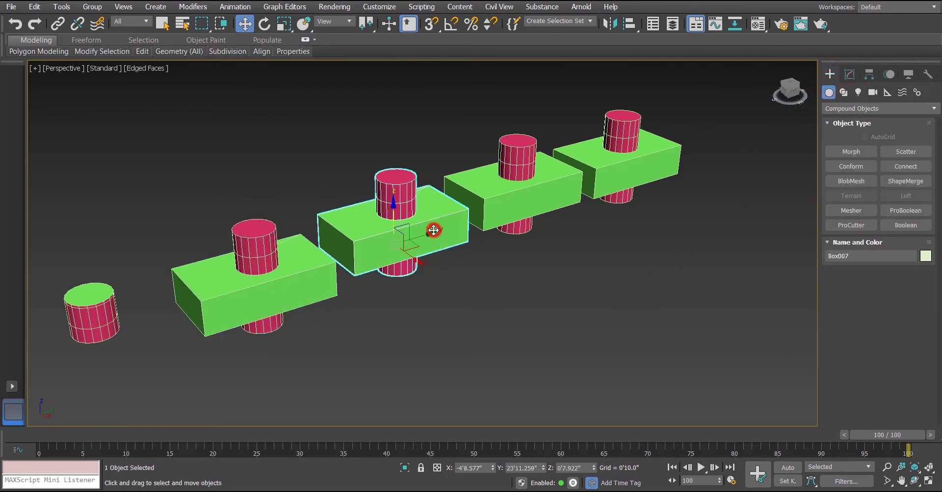
{"action": "left_click", "coordinate": [849, 74]}
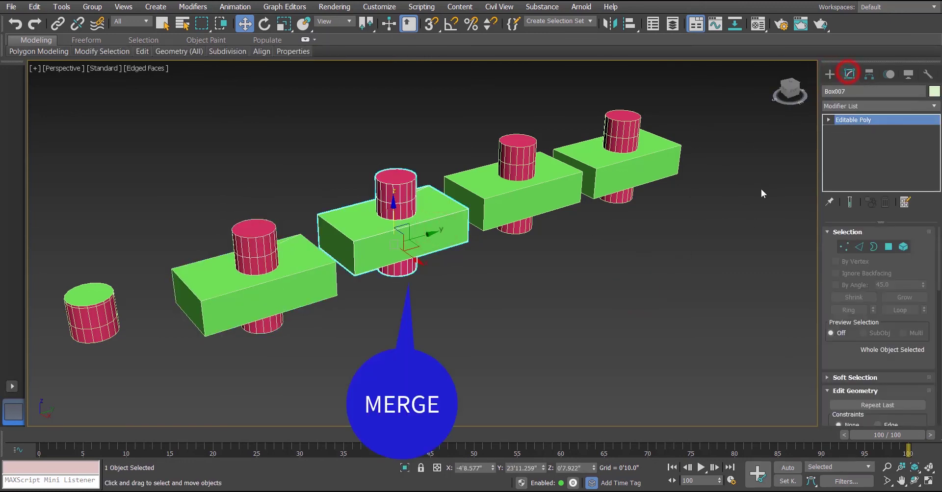
{"action": "left_click", "coordinate": [904, 247]}
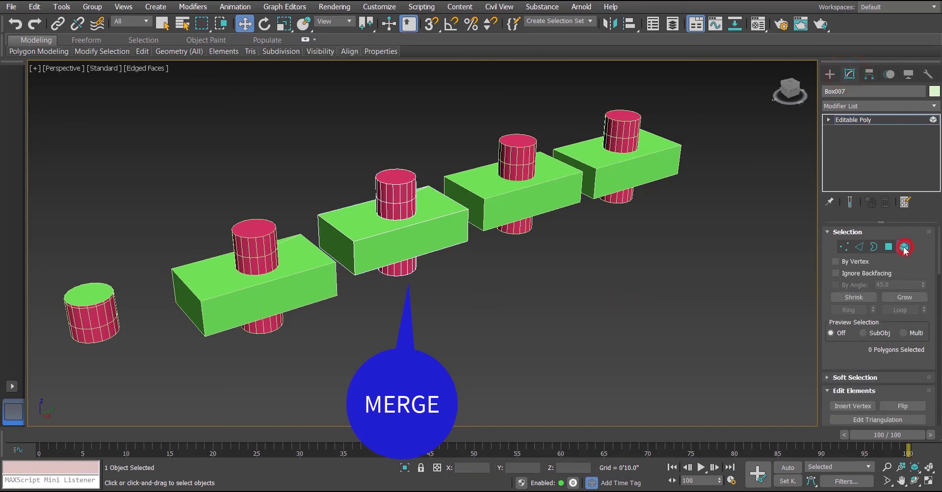
{"action": "left_click", "coordinate": [407, 202]}
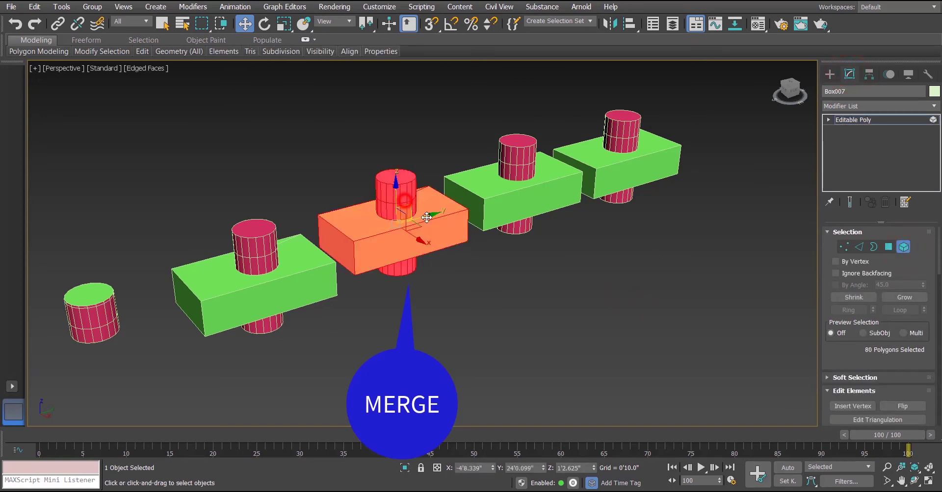
{"action": "left_click_drag", "start_coordinate": [391, 194], "coordinate": [388, 100]}
{"action": "middle_click_drag", "start_coordinate": [478, 249], "coordinate": [486, 316]}
{"action": "left_click_drag", "start_coordinate": [404, 180], "coordinate": [405, 156]}
{"action": "left_click", "coordinate": [404, 304]}
{"action": "left_click_drag", "start_coordinate": [404, 304], "coordinate": [404, 381]}
Step: Raise the Merge object's outer element to about Z 4'6.5", and select the separated disc and inner wall elements individually
{"action": "middle_click_drag", "start_coordinate": [504, 342], "coordinate": [496, 339], "text": "alt"}
{"action": "left_click", "coordinate": [436, 176]}
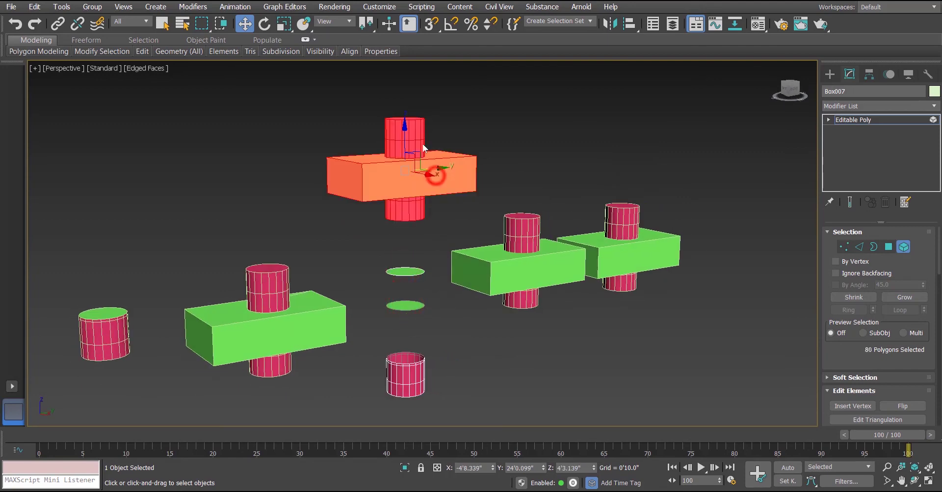
{"action": "left_click_drag", "start_coordinate": [403, 144], "coordinate": [395, 130]}
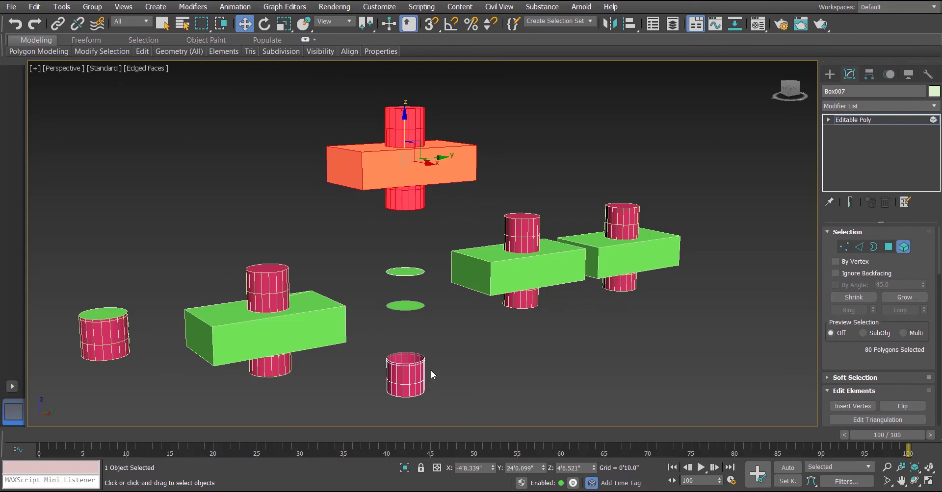
{"action": "left_click", "coordinate": [404, 271]}
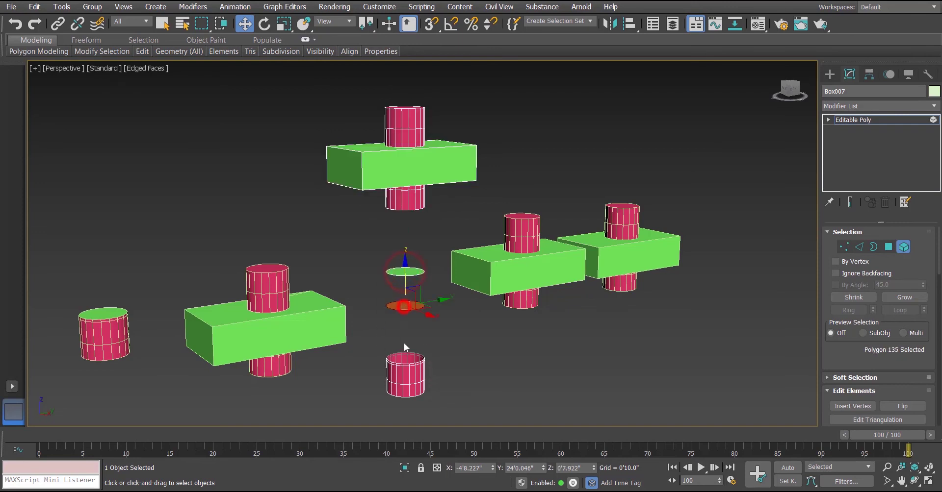
{"action": "left_click", "coordinate": [403, 372]}
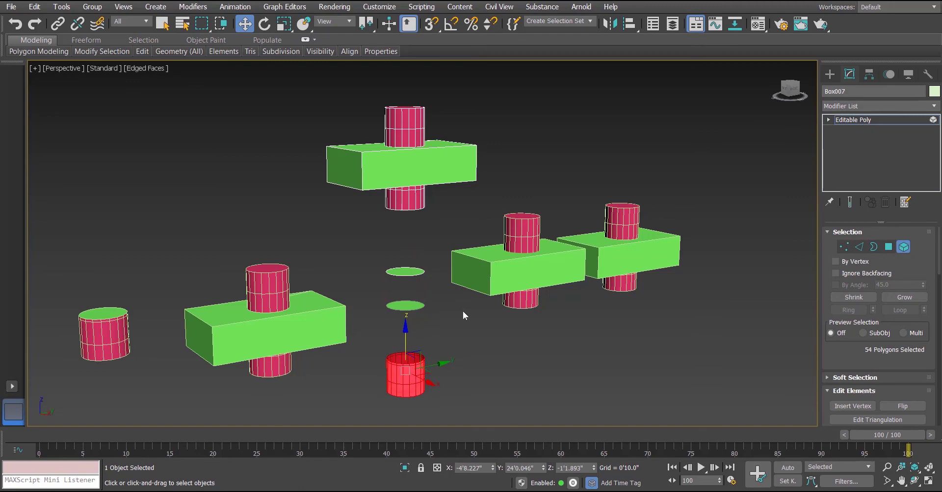
Step: Leave the Merge object and spread the other two objects along Y, the Attach object to about 29'11" and the Insert object to about 37'1"
{"action": "middle_click_drag", "start_coordinate": [551, 328], "coordinate": [527, 334], "text": "alt"}
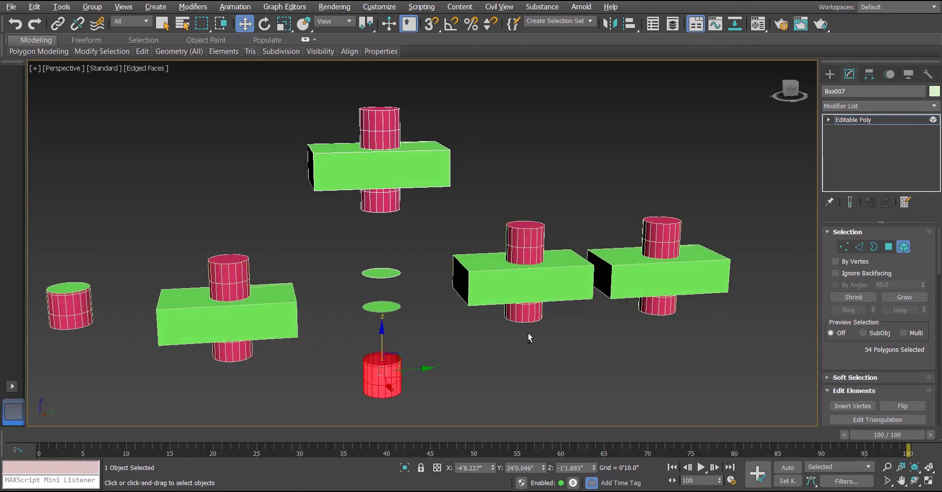
{"action": "left_click", "coordinate": [829, 74]}
{"action": "left_click", "coordinate": [568, 284]}
{"action": "middle_click_drag", "start_coordinate": [556, 297], "coordinate": [528, 289]}
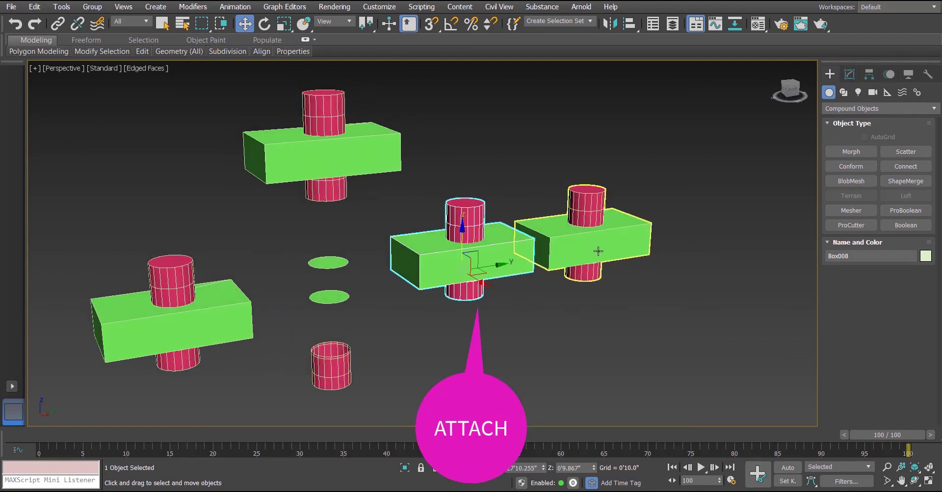
{"action": "left_click_drag", "start_coordinate": [620, 248], "coordinate": [762, 209]}
{"action": "left_click_drag", "start_coordinate": [500, 267], "coordinate": [569, 254]}
{"action": "left_click", "coordinate": [643, 309]}
Step: At Element level of the Attach object, raise the cylinder element out of the box to about Z 5'1"
{"action": "left_click", "coordinate": [587, 252]}
{"action": "left_click", "coordinate": [585, 251]}
{"action": "left_click", "coordinate": [850, 74]}
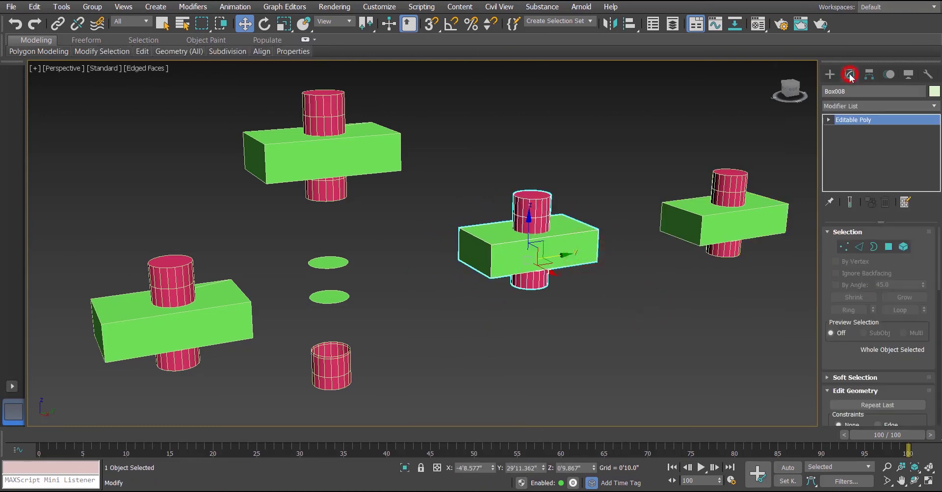
{"action": "left_click", "coordinate": [903, 247]}
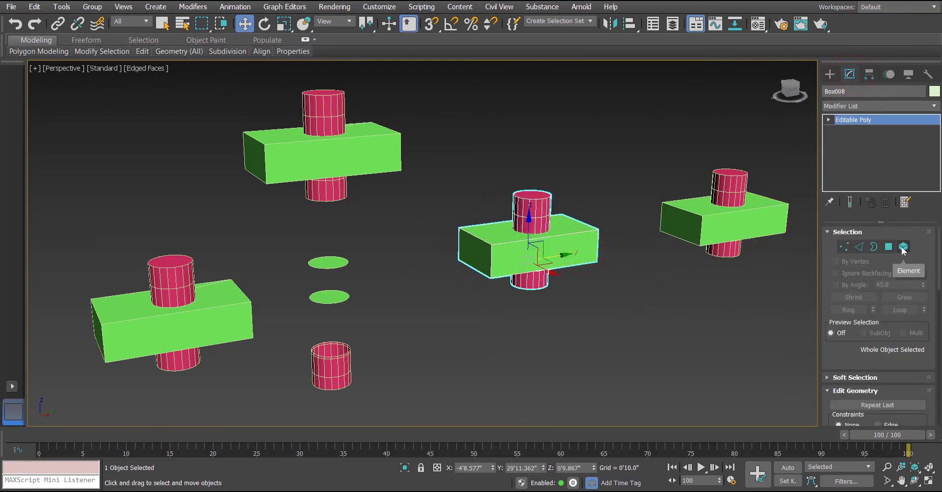
{"action": "left_click", "coordinate": [531, 216]}
{"action": "left_click_drag", "start_coordinate": [532, 212], "coordinate": [539, 96]}
{"action": "middle_click_drag", "start_coordinate": [558, 281], "coordinate": [556, 312], "text": "alt"}
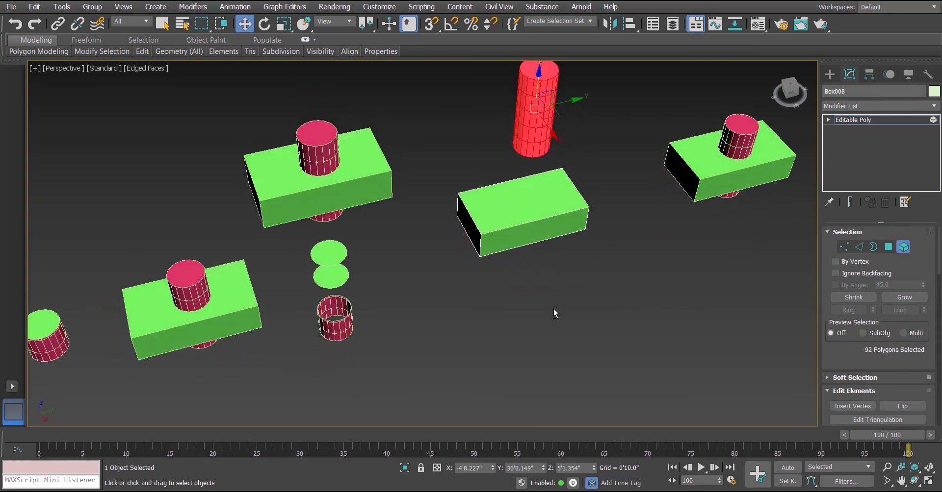
Step: Select the Attach object's box and cylinder elements in turn to examine them as separate closed pieces
{"action": "scroll", "coordinate": [528, 208], "scroll_direction": "up", "scroll_amount": 4}
{"action": "left_click", "coordinate": [525, 204]}
{"action": "middle_click_drag", "start_coordinate": [526, 204], "coordinate": [533, 175]}
{"action": "scroll", "coordinate": [524, 261], "scroll_direction": "down", "scroll_amount": 4}
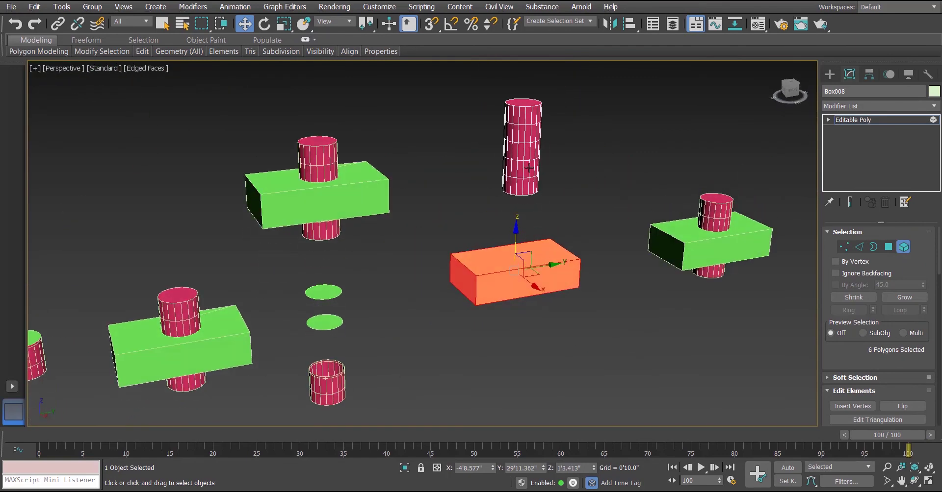
{"action": "left_click", "coordinate": [526, 163]}
{"action": "middle_click_drag", "start_coordinate": [538, 212], "coordinate": [538, 258]}
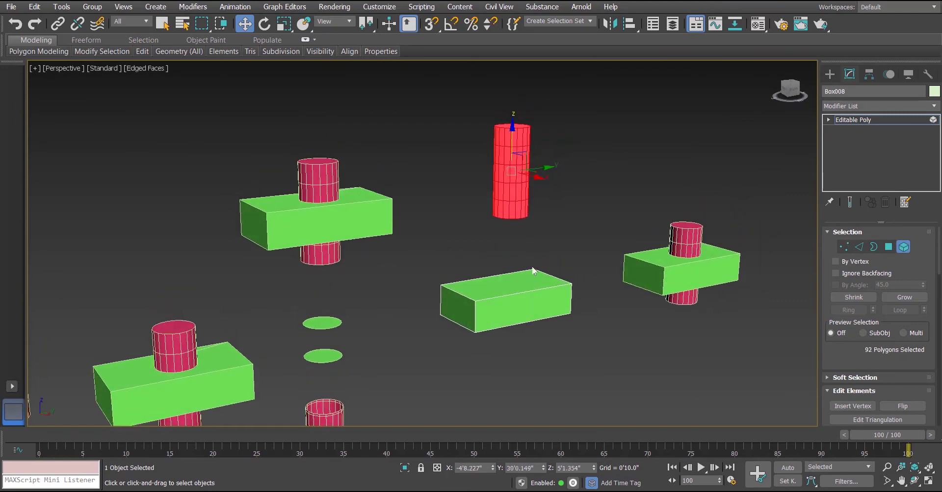
{"action": "left_click", "coordinate": [518, 291]}
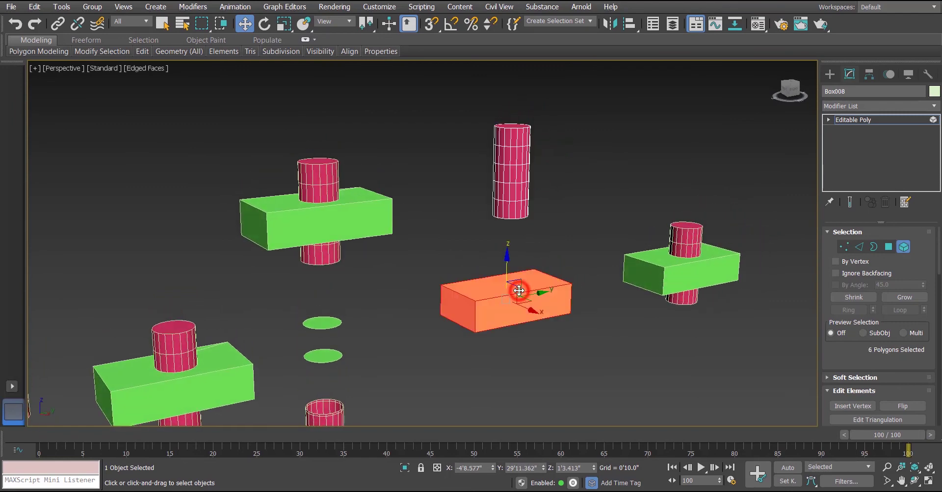
Step: Leave Element level and lower the whole Attach object slightly along Z
{"action": "left_click", "coordinate": [829, 73]}
{"action": "left_click", "coordinate": [569, 193]}
{"action": "left_click", "coordinate": [502, 200]}
{"action": "left_click_drag", "start_coordinate": [505, 276], "coordinate": [506, 297]}
{"action": "middle_click_drag", "start_coordinate": [593, 309], "coordinate": [485, 309]}
Step: At Element level of the Insert object, raise the cylinder element along Z until it is clear above the box
{"action": "left_click", "coordinate": [620, 271]}
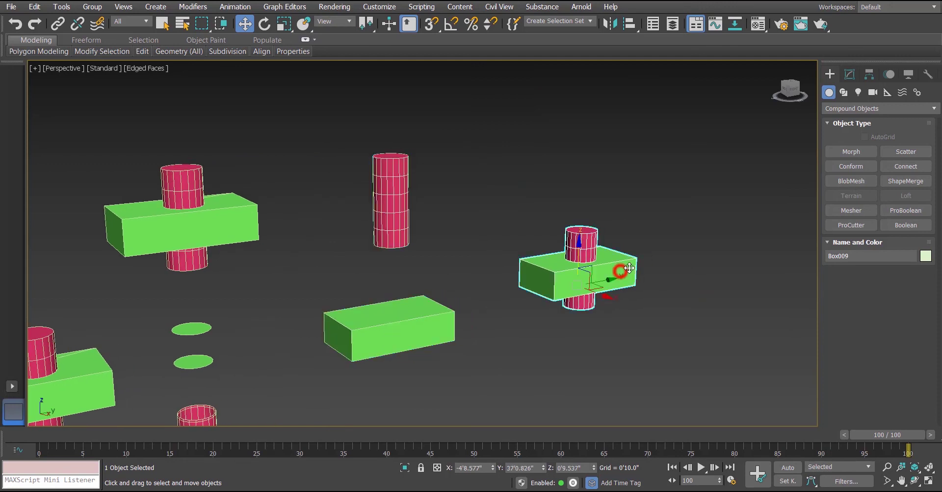
{"action": "left_click", "coordinate": [850, 74]}
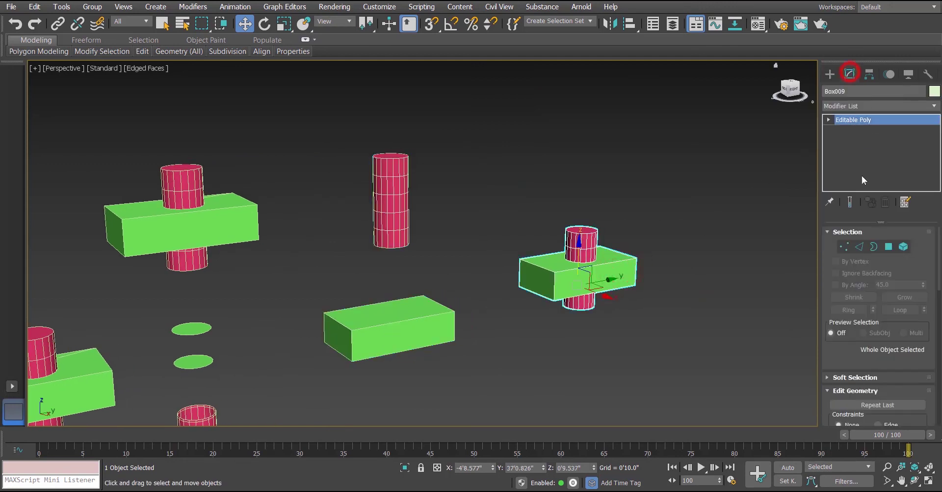
{"action": "key", "text": "Insert"}
{"action": "left_click", "coordinate": [902, 247]}
{"action": "left_click", "coordinate": [597, 250]}
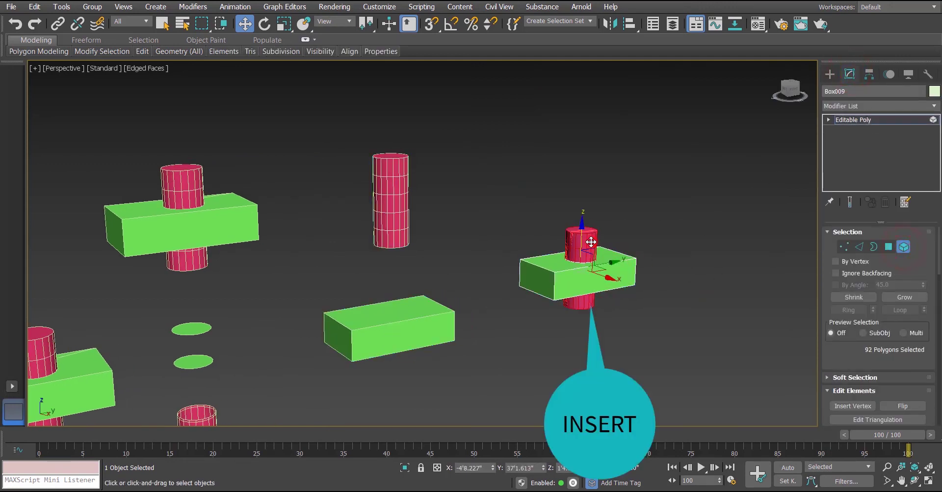
{"action": "left_click_drag", "start_coordinate": [583, 234], "coordinate": [587, 137]}
Step: Lower the Insert object's box element with the round opening to about Z 0'10.3", and clear the element selection
{"action": "middle_click_drag", "start_coordinate": [679, 237], "coordinate": [643, 248], "text": "alt"}
{"action": "scroll", "coordinate": [586, 169], "scroll_direction": "up", "scroll_amount": 3}
{"action": "scroll", "coordinate": [587, 169], "scroll_direction": "up", "scroll_amount": 2}
{"action": "left_click", "coordinate": [593, 293]}
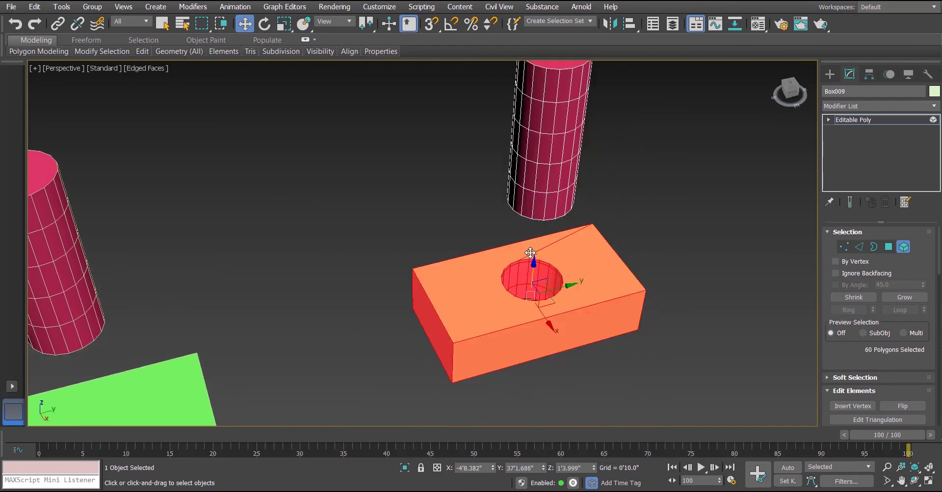
{"action": "mouse_move", "coordinate": [534, 268]}
{"action": "left_mouse_down"}
{"action": "mouse_move", "coordinate": [533, 283]}
{"action": "mouse_move", "coordinate": [534, 273]}
{"action": "left_mouse_up"}
{"action": "scroll", "coordinate": [637, 213], "scroll_direction": "down", "scroll_amount": 5}
{"action": "scroll", "coordinate": [541, 295], "scroll_direction": "down", "scroll_amount": 3}
{"action": "middle_click_drag", "start_coordinate": [542, 275], "coordinate": [534, 306], "text": "alt"}
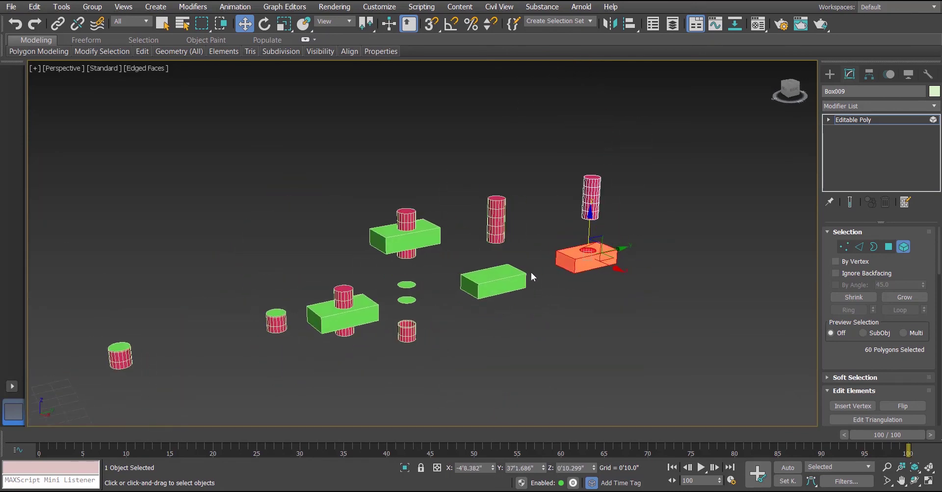
{"action": "scroll", "coordinate": [563, 290], "scroll_direction": "up", "scroll_amount": 3}
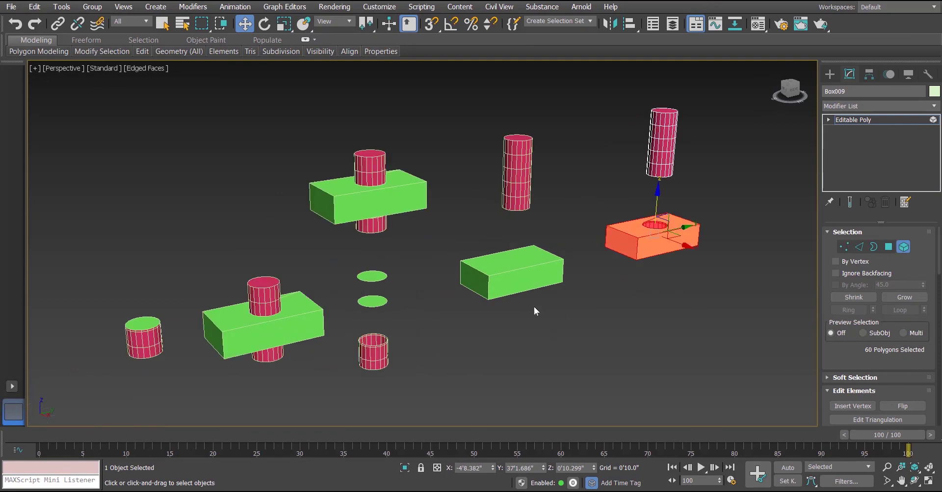
{"action": "left_click", "coordinate": [636, 317]}
{"action": "scroll", "coordinate": [554, 316], "scroll_direction": "down", "scroll_amount": 3}
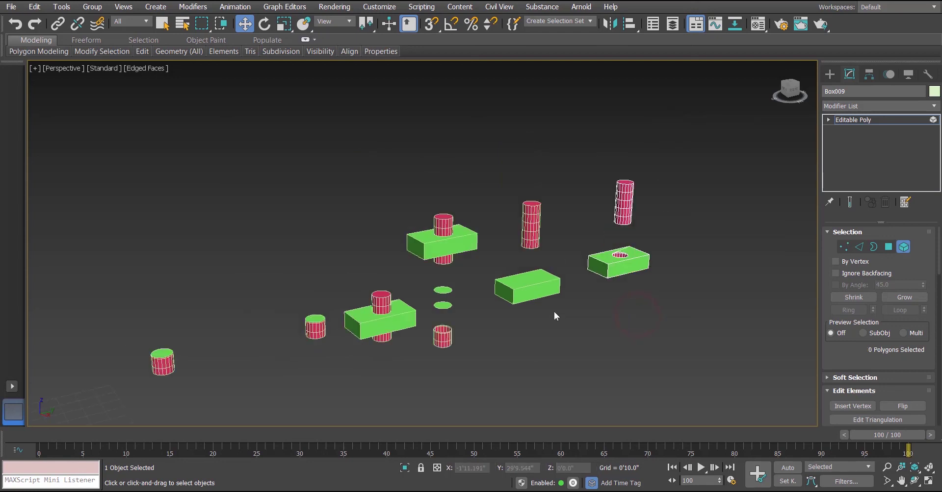
{"action": "middle_click_drag", "start_coordinate": [559, 326], "coordinate": [555, 310]}
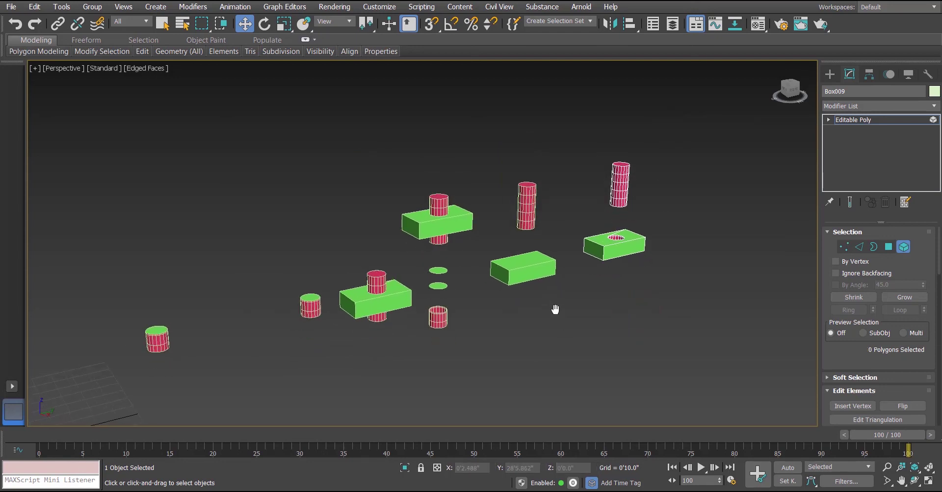